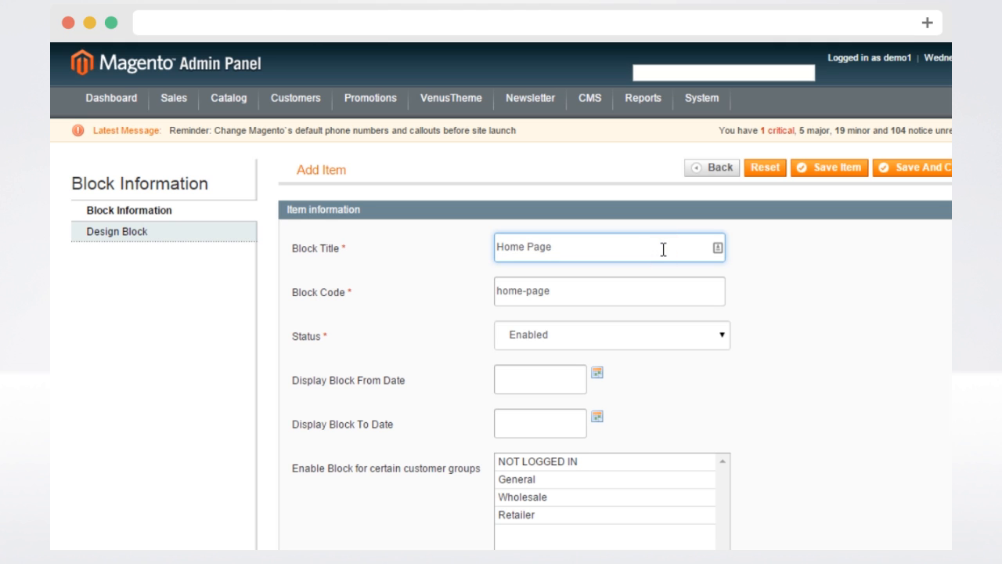
- Set the block code to home-pages and the block status to Enabled
left_click(618, 290)
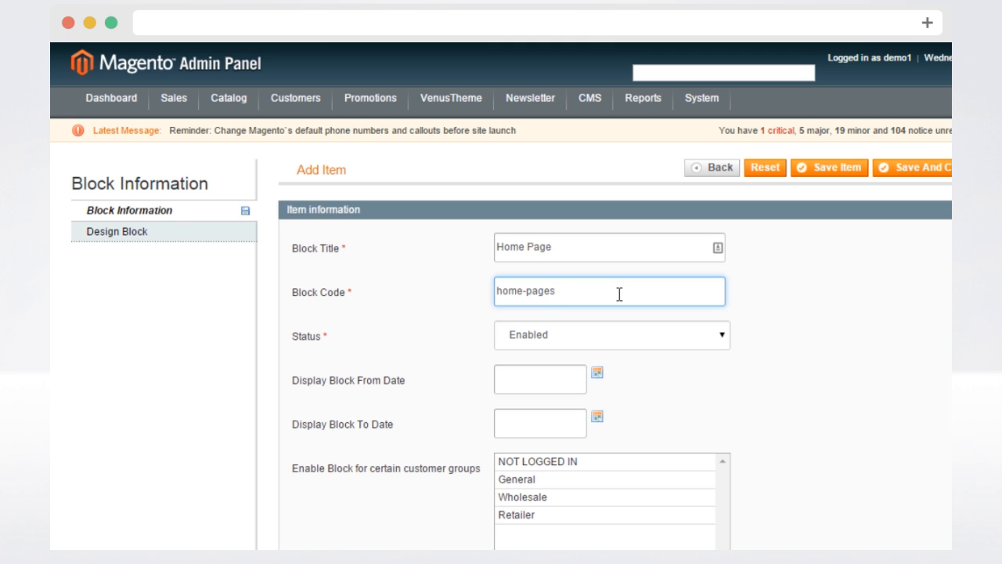
left_click(597, 335)
left_click(576, 355)
- Enable the block for all customer groups: NOT LOGGED IN, General, Wholesale and Retailer
scroll(572, 357, "down", 2)
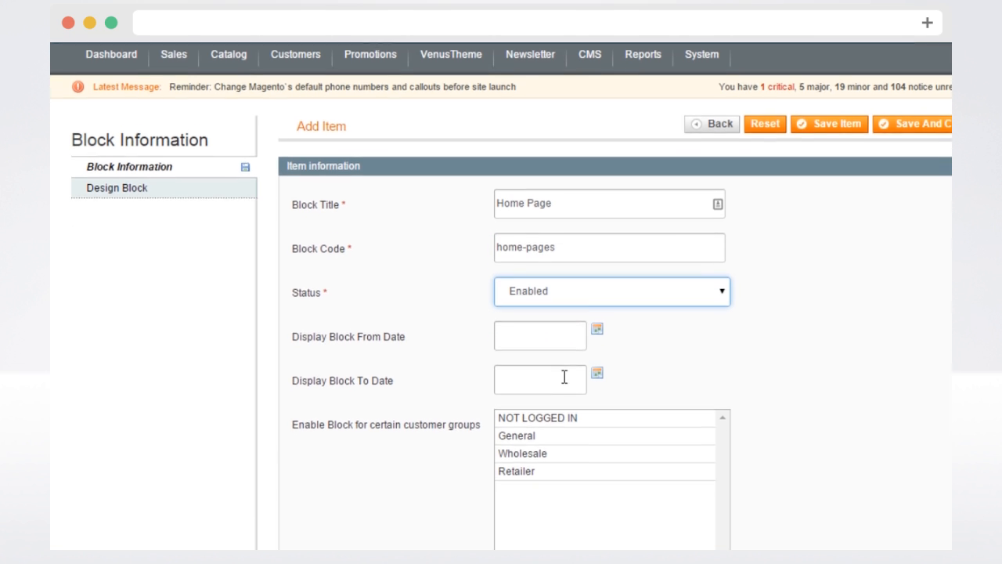
left_click(546, 368)
left_click(531, 415, "shift")
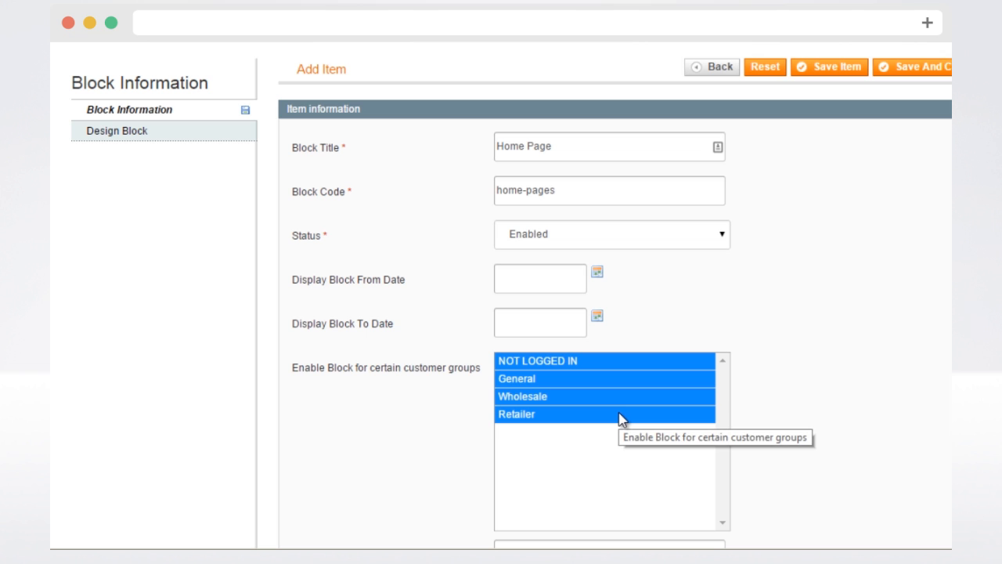
- Open the block's design section and add a first row containing one column
left_click(200, 140)
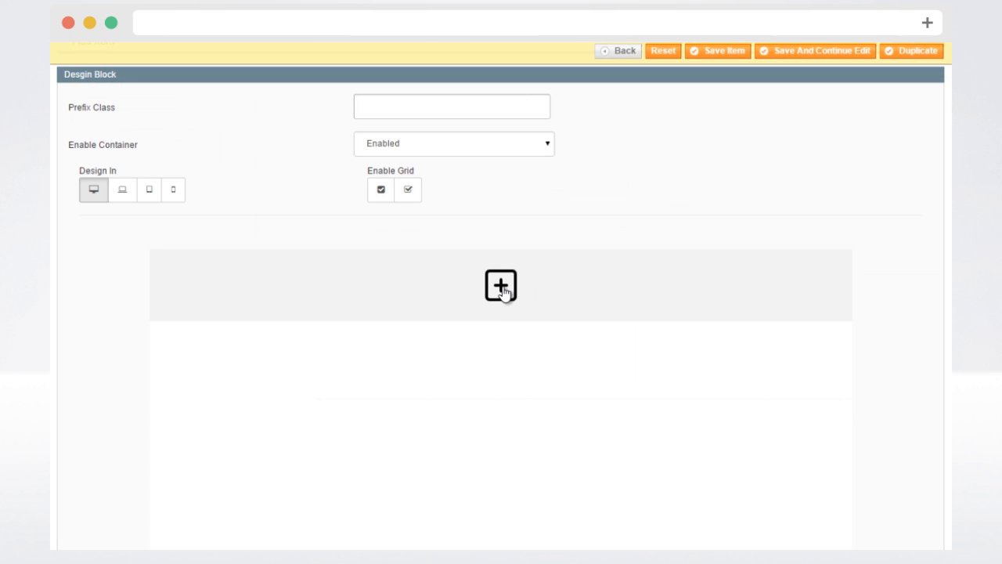
left_click(503, 287)
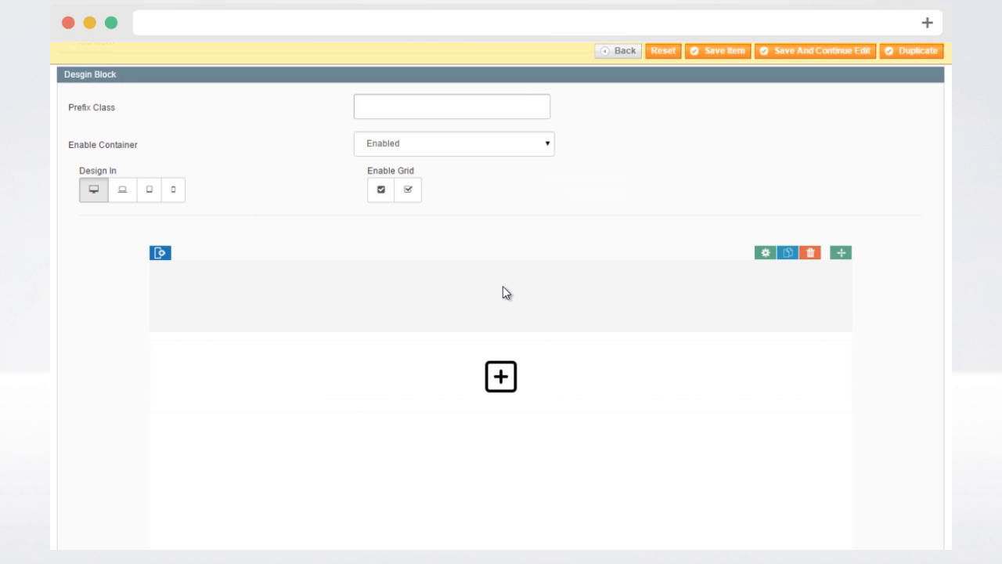
left_click(161, 255)
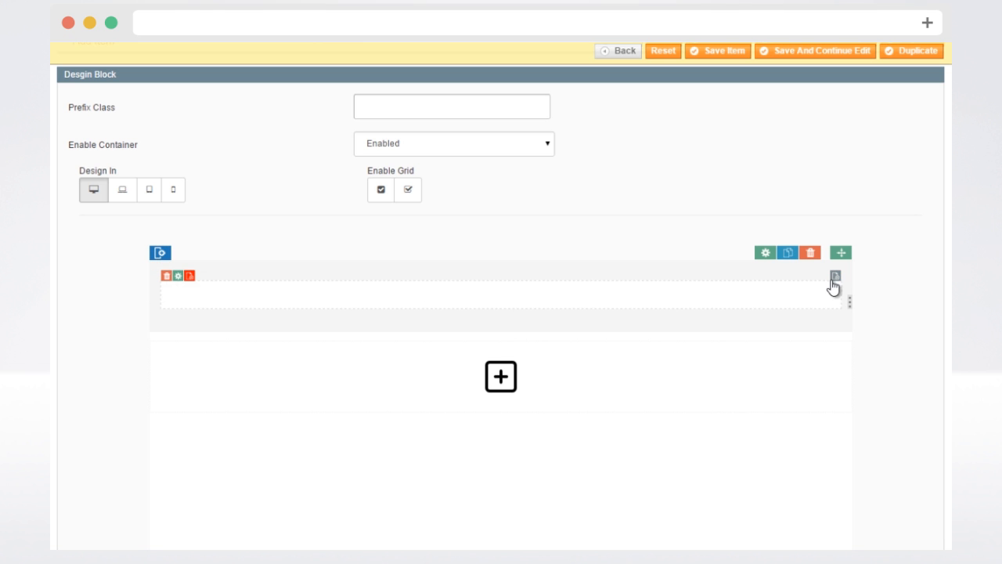
- Insert a Ves Layer Slider widget into the first row's column, using Fashion Slider as its banner
left_click(836, 277)
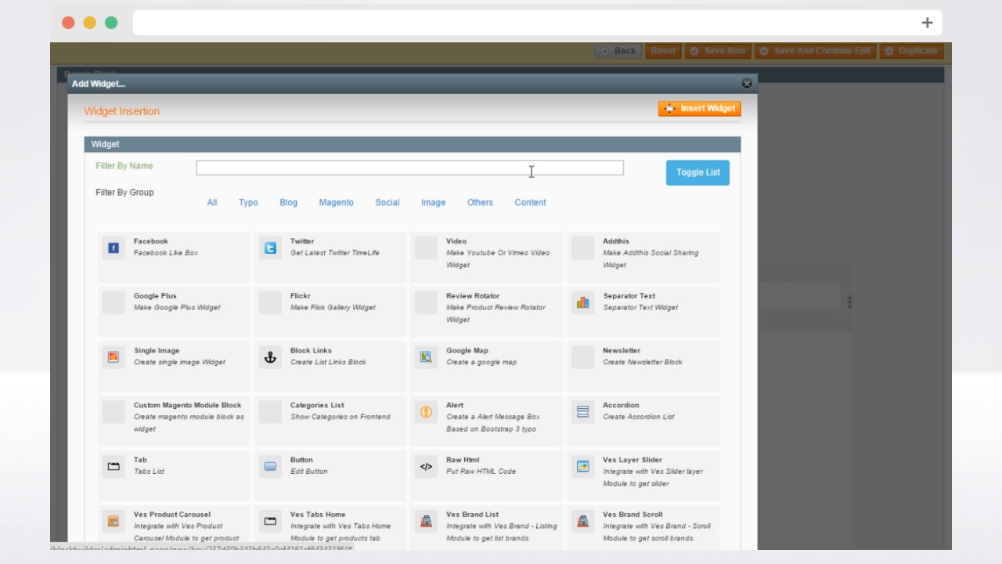
left_click(530, 171)
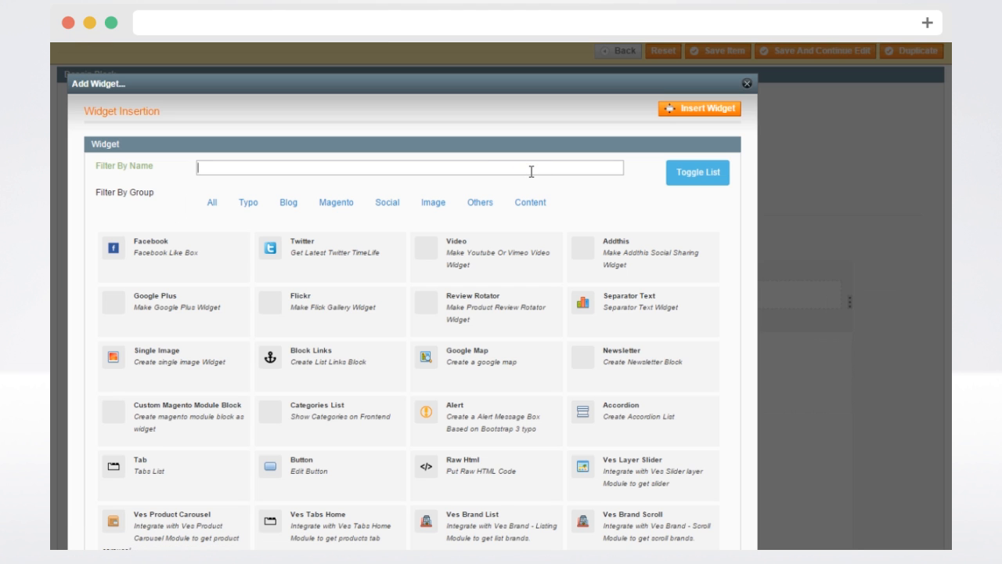
type("ves ")
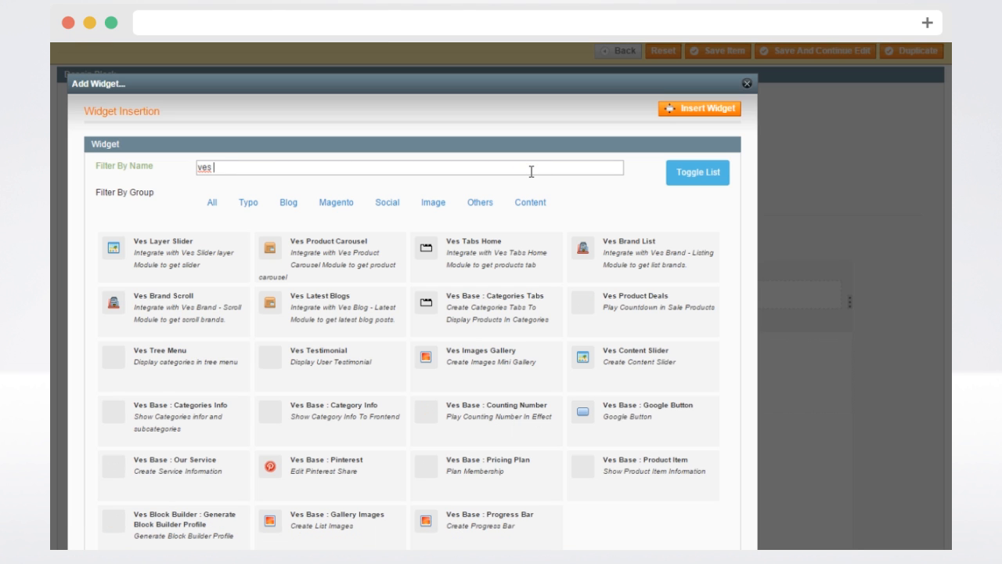
type("layer")
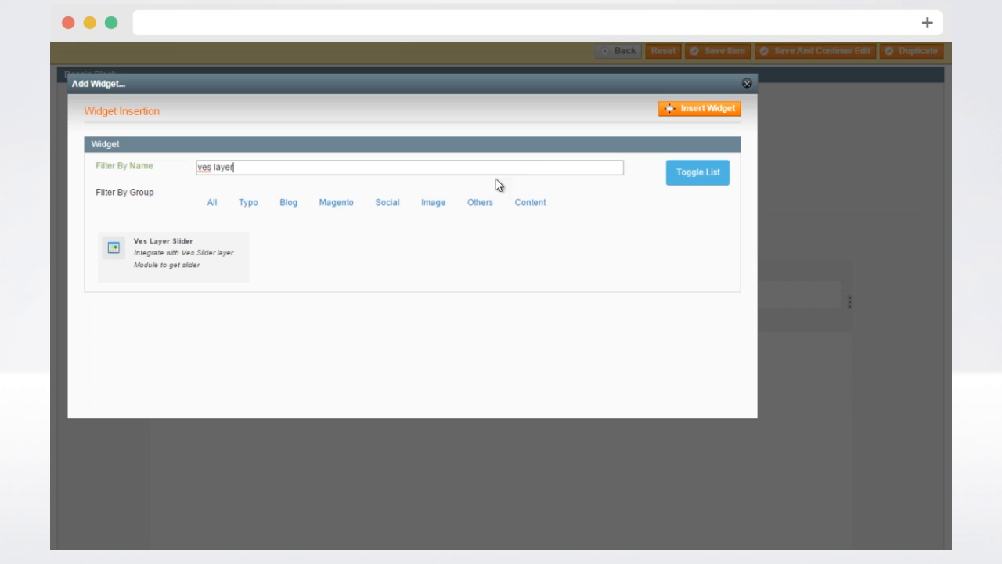
left_click(213, 259)
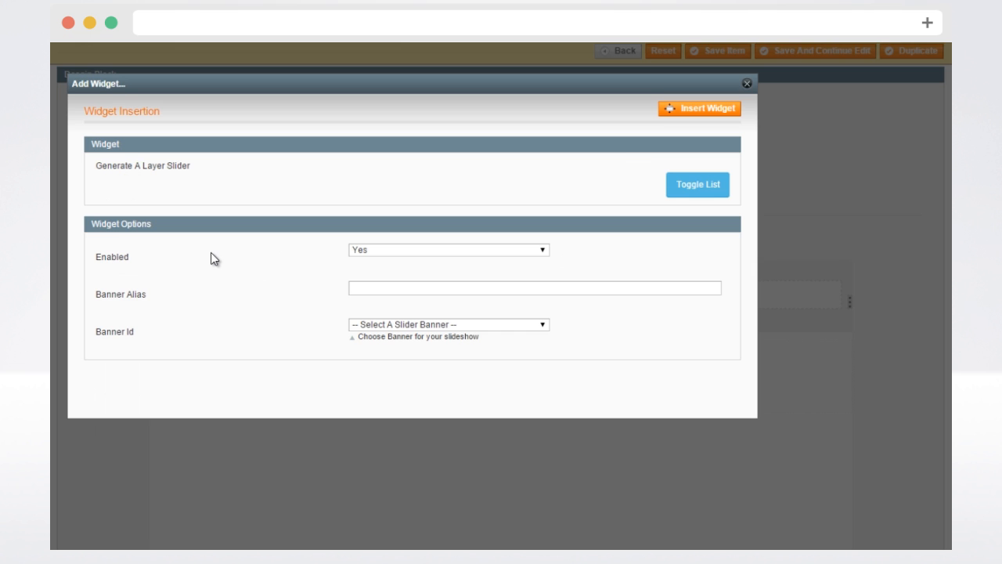
left_click(395, 330)
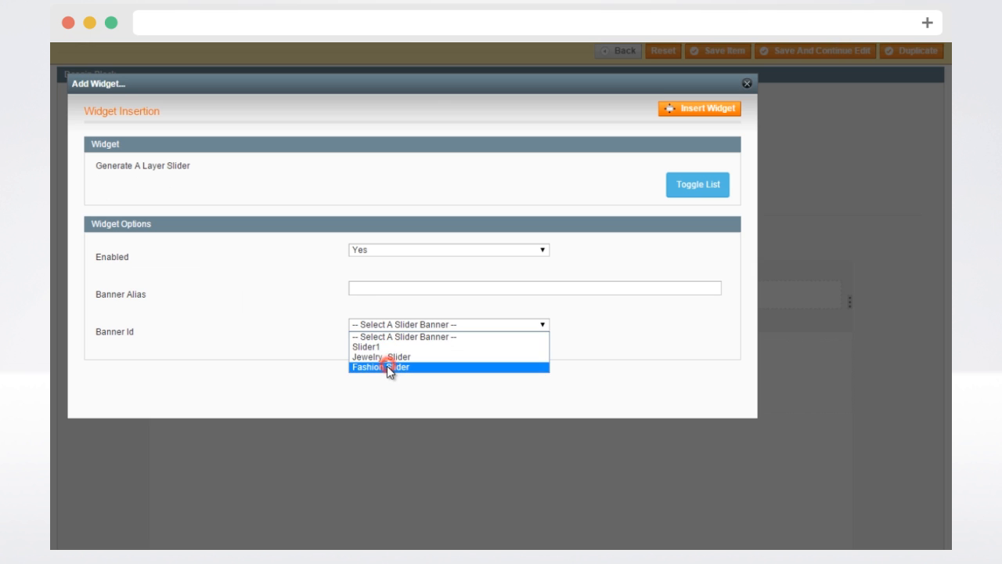
left_click(386, 366)
left_click(696, 110)
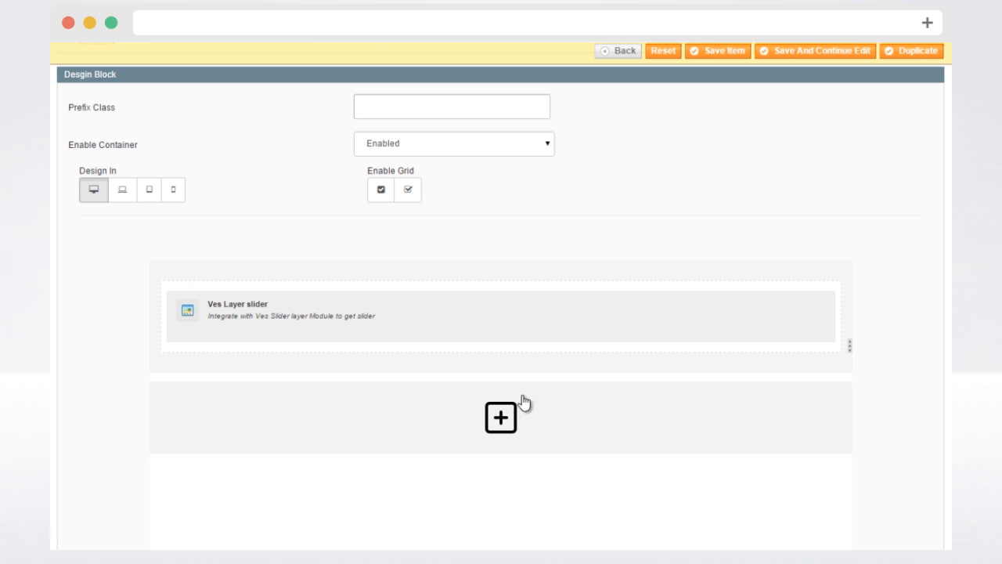
- Add a second row below the slider row and divide it into three columns
left_click(507, 417)
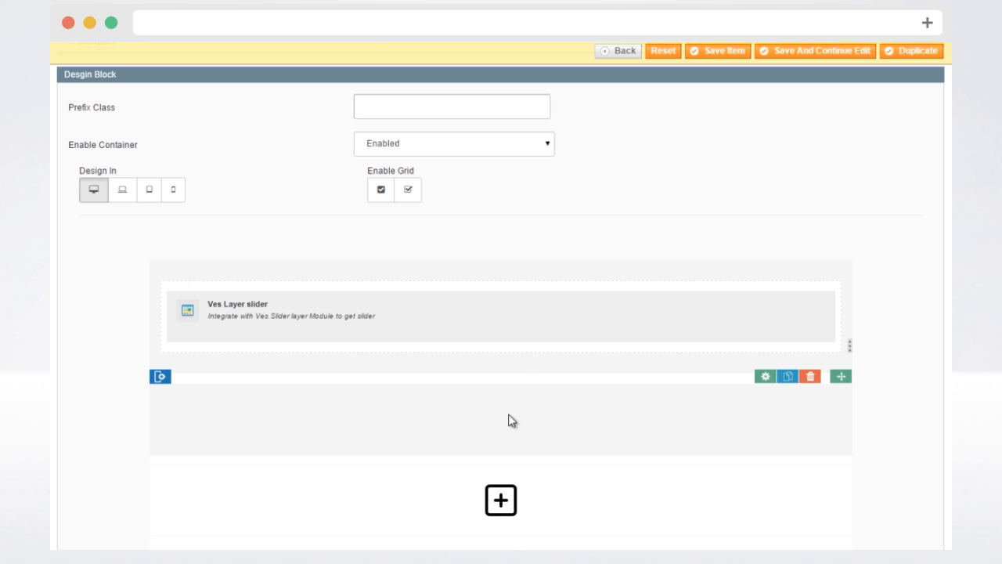
left_click(161, 379)
left_click(161, 380)
left_click(162, 380)
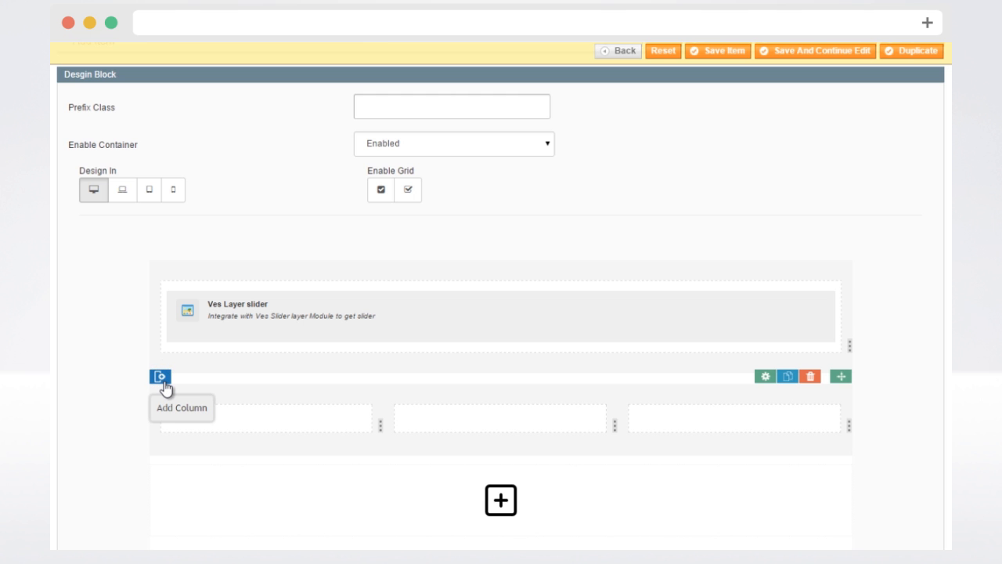
- Using the layout grid as a temporary guide, resize the second row's columns to span 3, 6 and 3 grid units
left_click(381, 192)
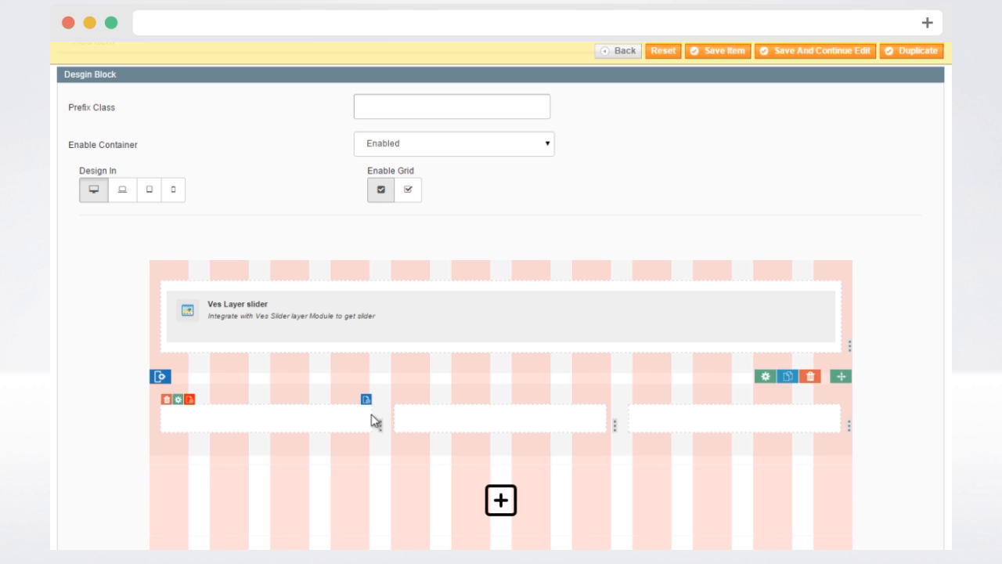
left_click_drag(377, 423, 331, 417)
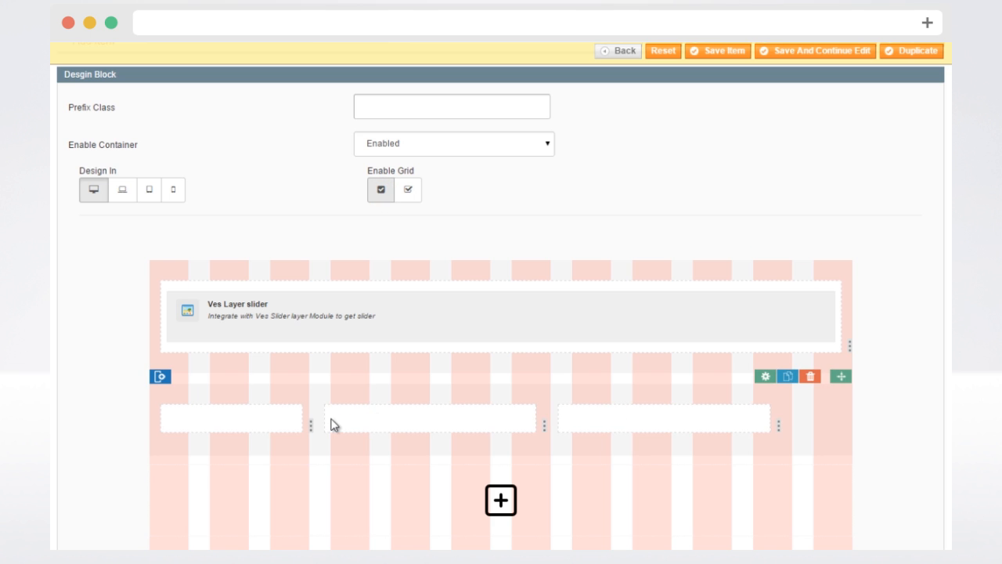
left_click_drag(556, 425, 653, 436)
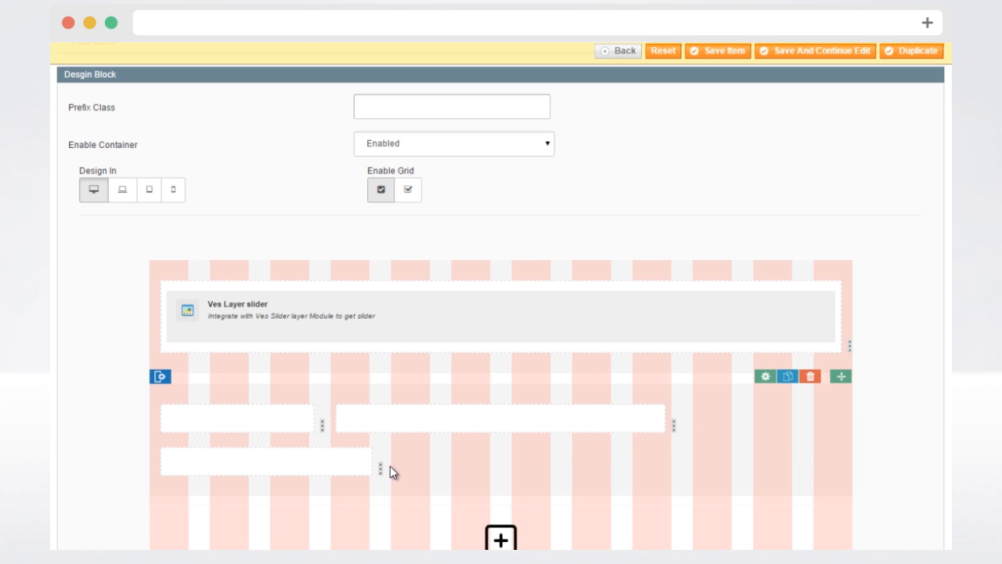
left_click_drag(381, 468, 342, 468)
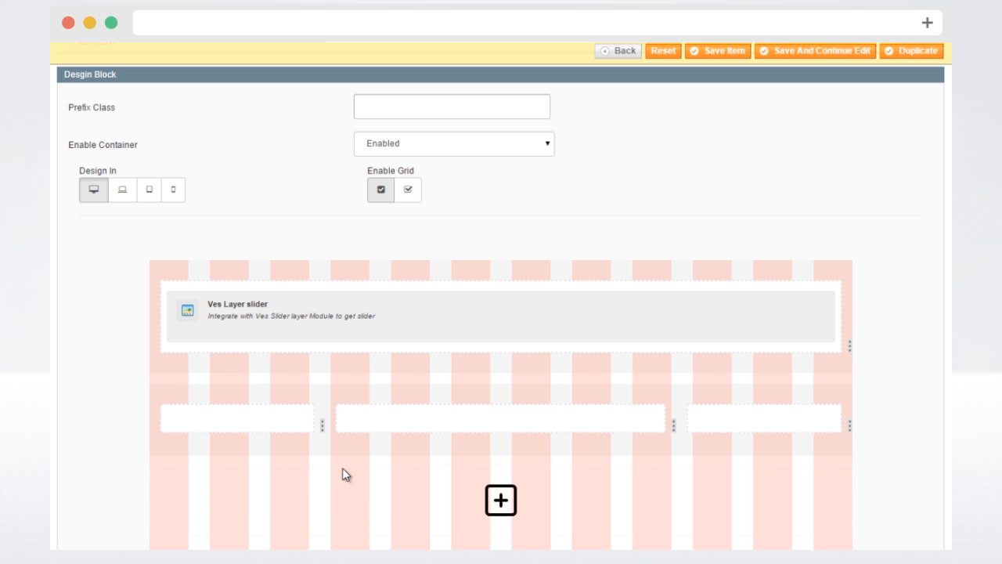
left_click(408, 194)
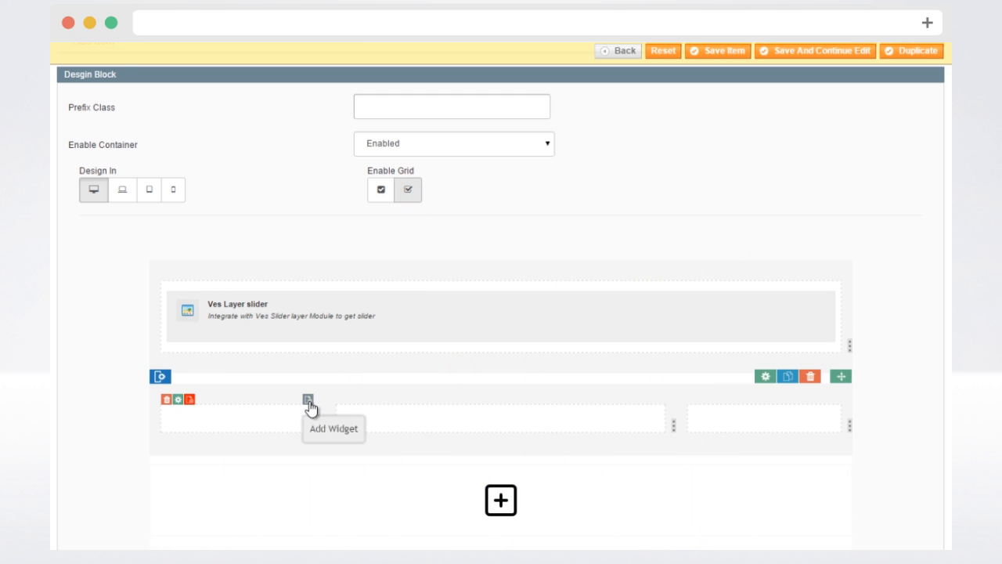
- Insert a Single Image widget with image file wysiwyg/showcase/f_banner1.jpg into the second row's first column
left_click(308, 400)
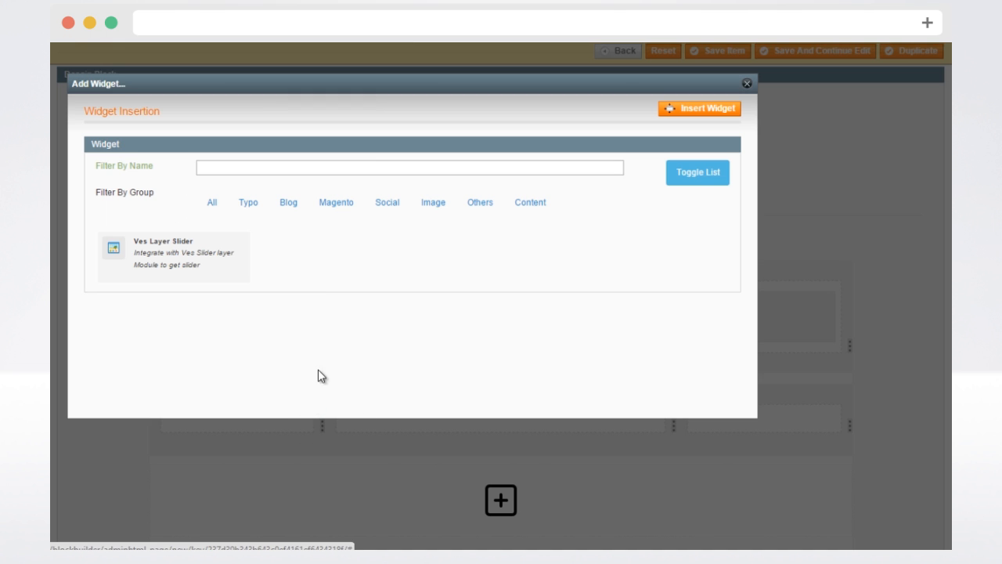
left_click(427, 207)
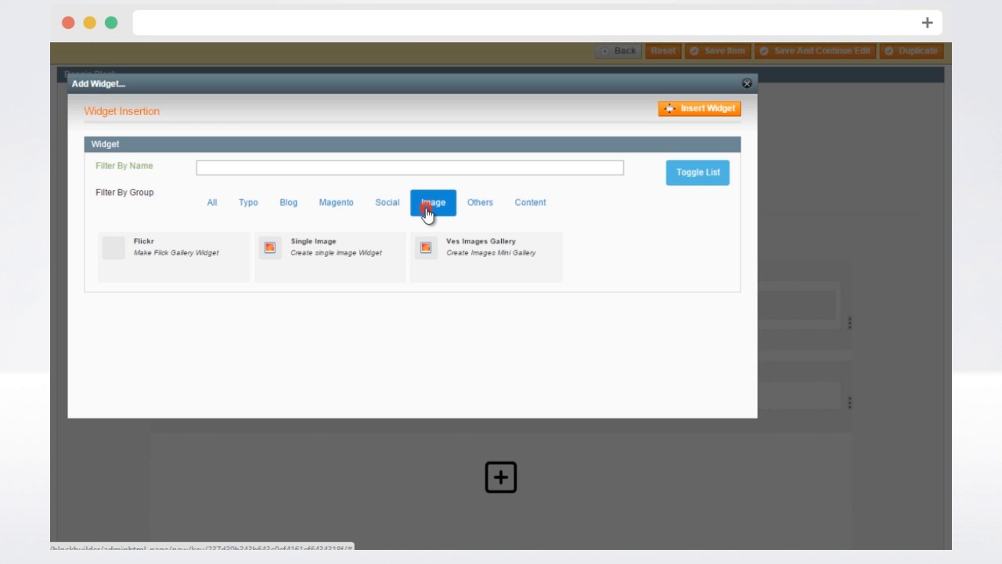
left_click(350, 255)
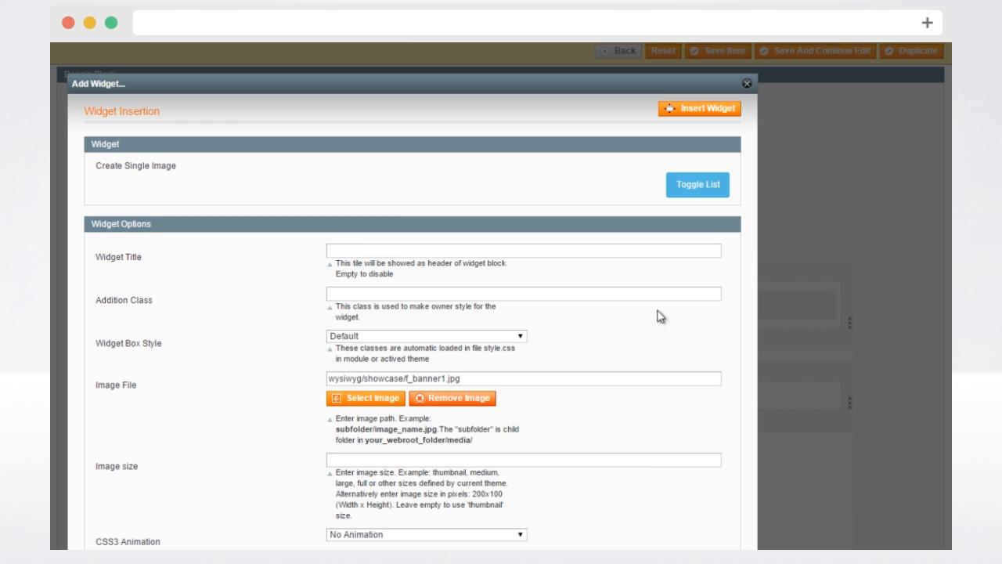
left_click(687, 110)
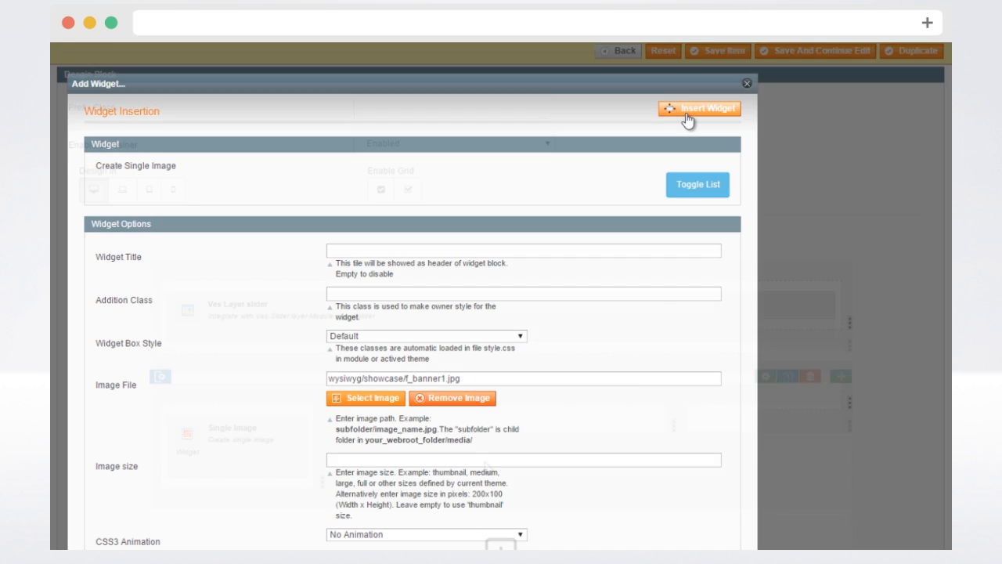
- Insert a Single Image widget with image file wysiwyg/showcase/f_banner2.jpg into the second row's middle column
left_click(658, 402)
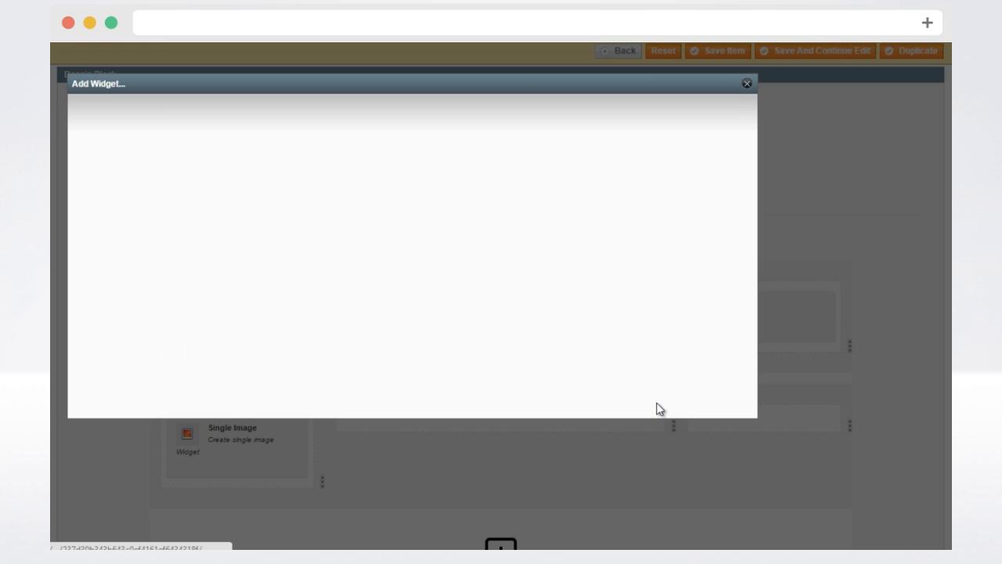
left_click(342, 258)
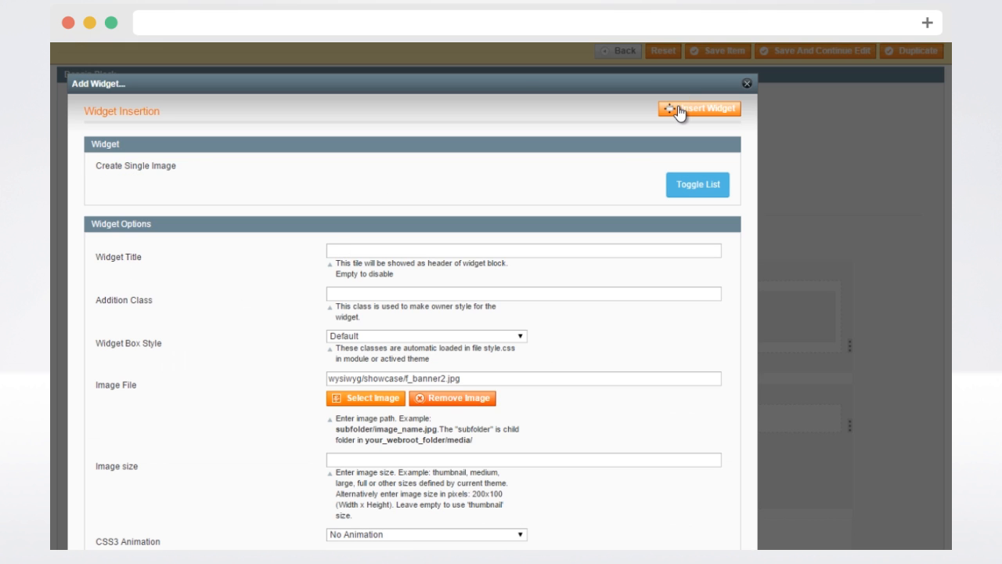
left_click(678, 110)
- Insert a Single Image widget with image file wysiwyg/showcase/f_banner3.jpg into the second row's third column
left_click(834, 399)
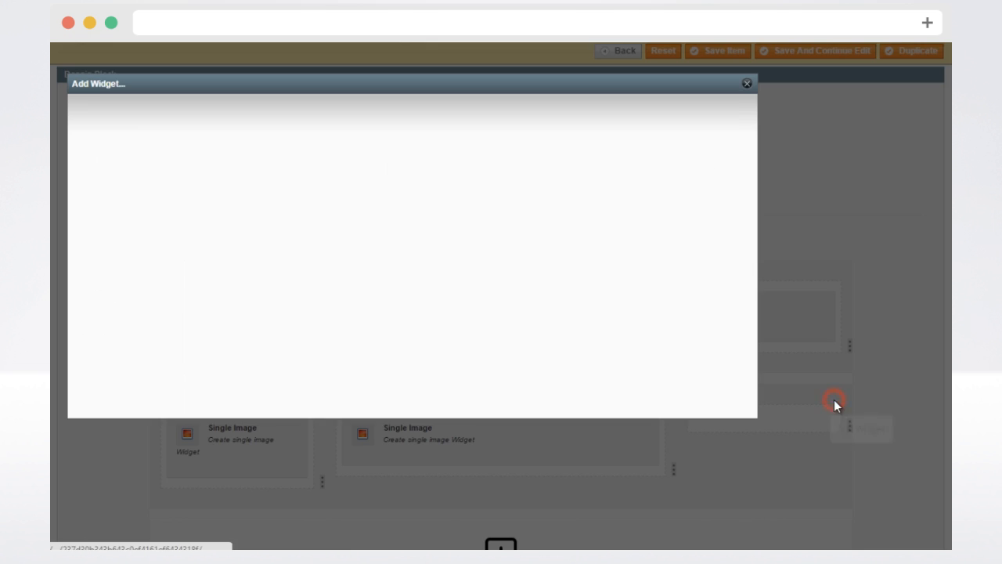
left_click(325, 251)
left_click(692, 111)
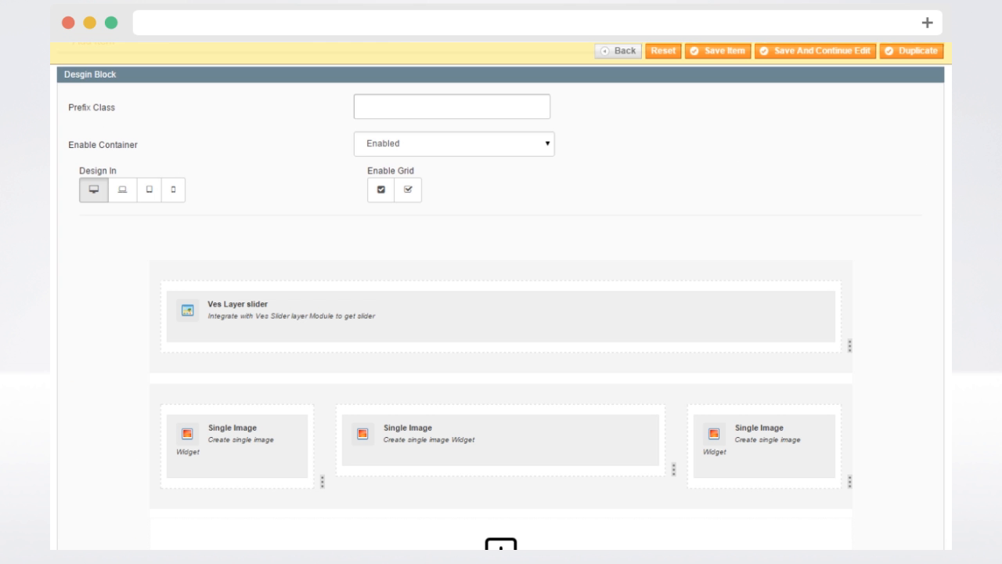
- Duplicate the Single Image widget in the second row's third column and choose a different image file for the copy
scroll(695, 116, "down", 5)
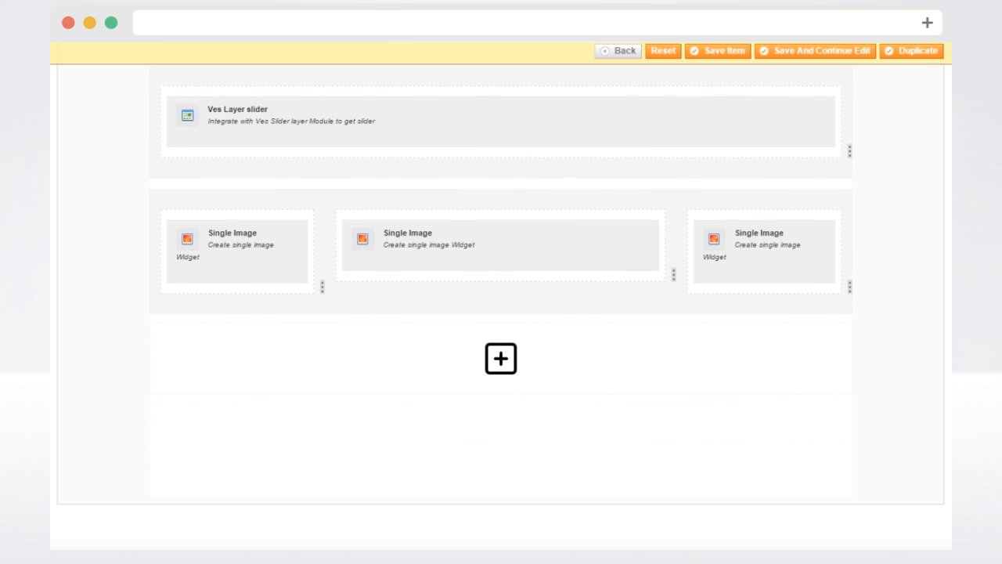
mouse_move(785, 245)
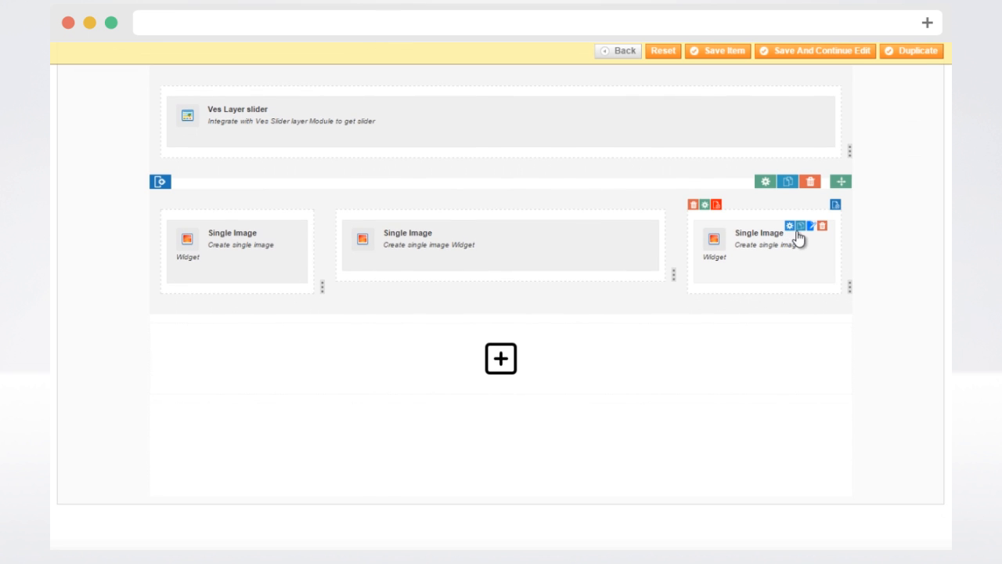
left_click(800, 227)
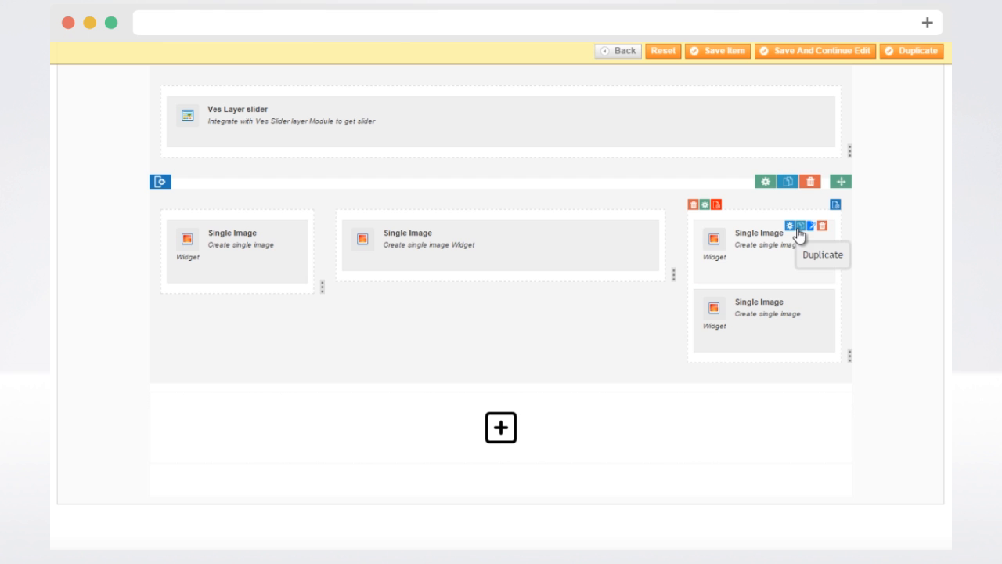
left_click(811, 295)
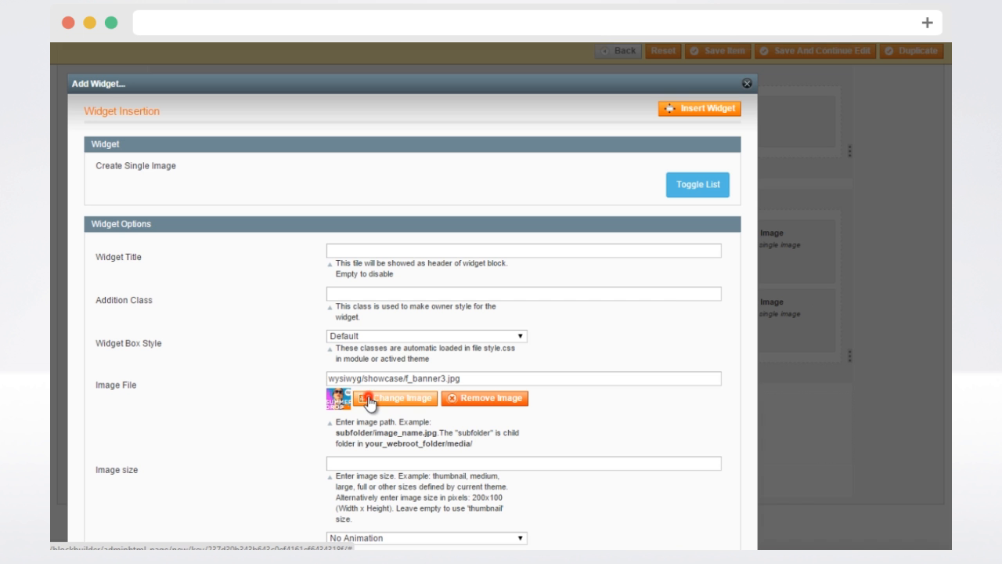
left_click(368, 399)
left_click(364, 317)
left_click(683, 115)
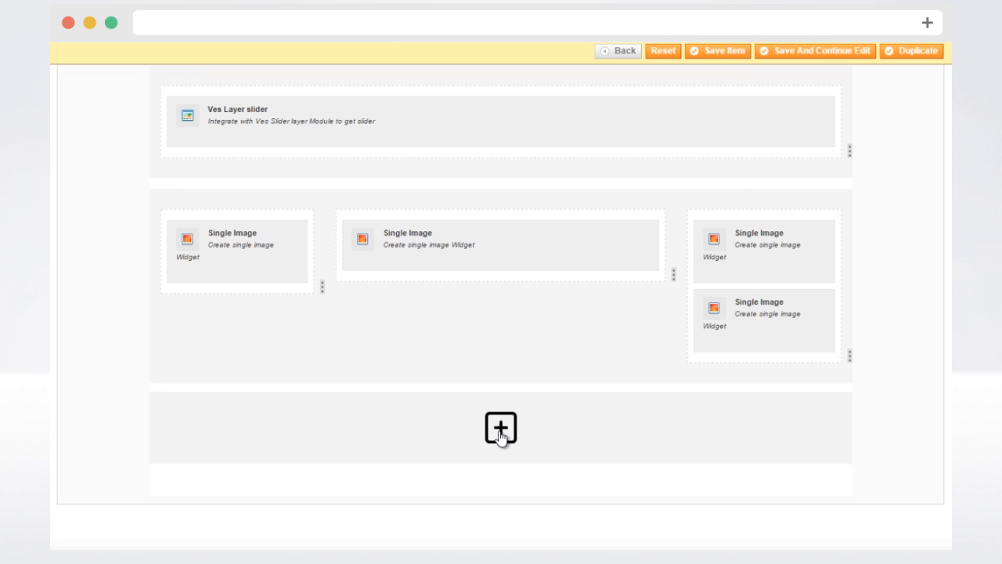
- Add a third row below the image row and give it one column
left_click(500, 429)
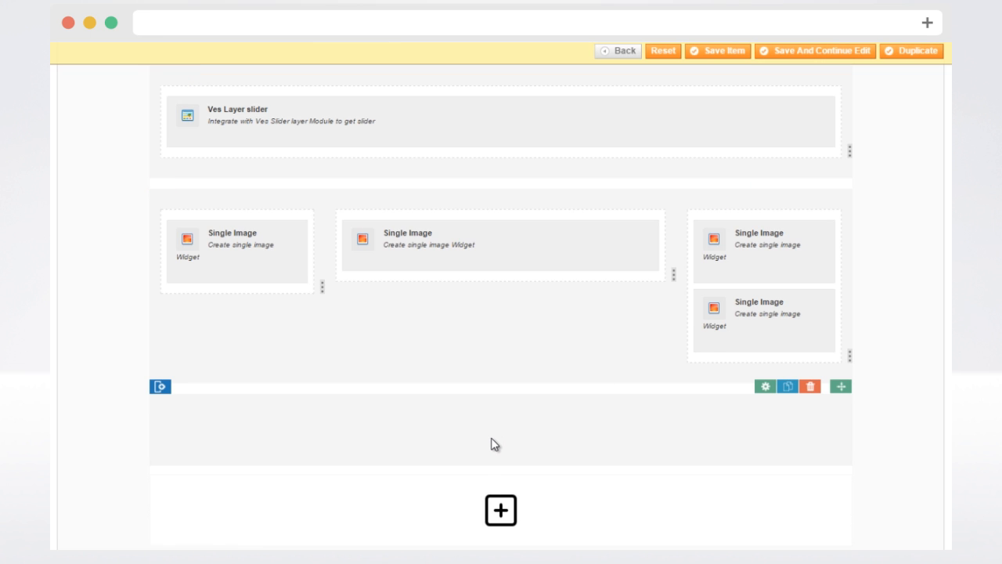
left_click(162, 387)
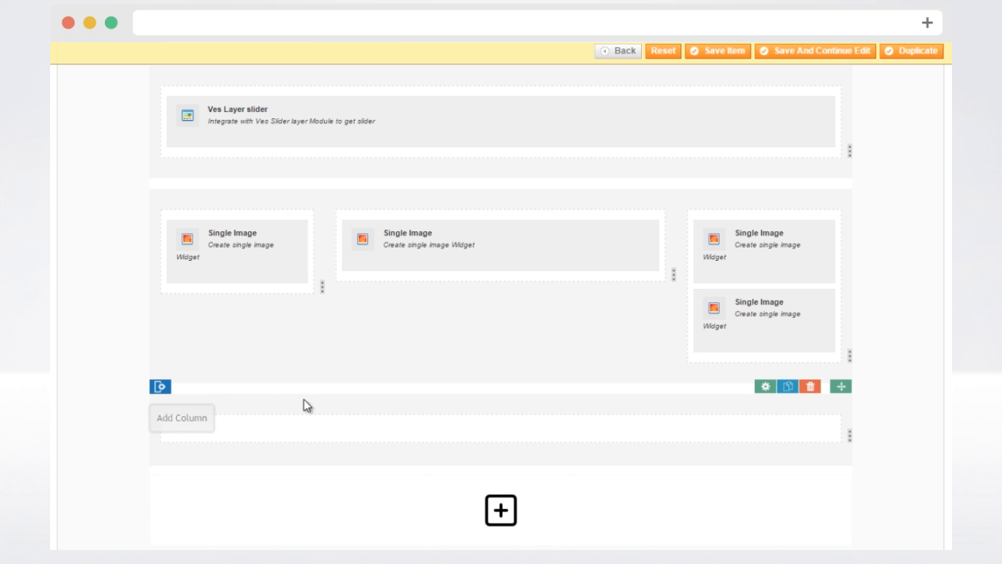
- Filter the widget list by "ves" and choose Ves Product Carousel for the third row's column
left_click(835, 408)
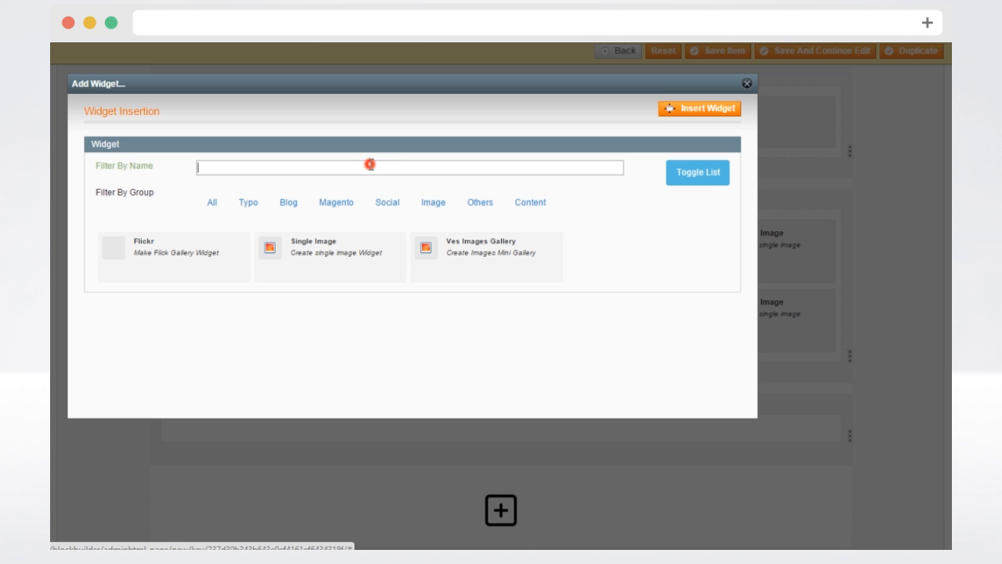
type("es")
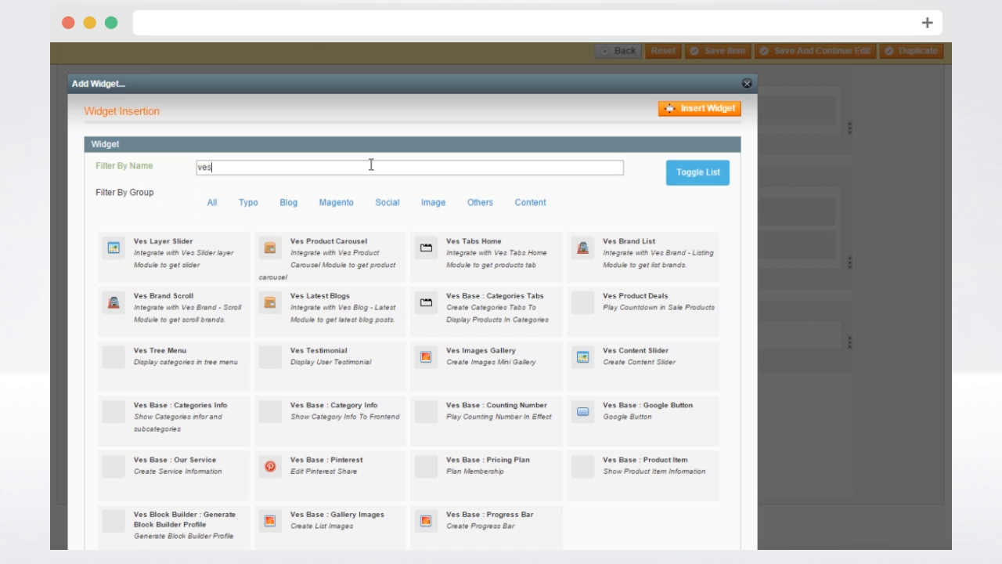
left_click(332, 247)
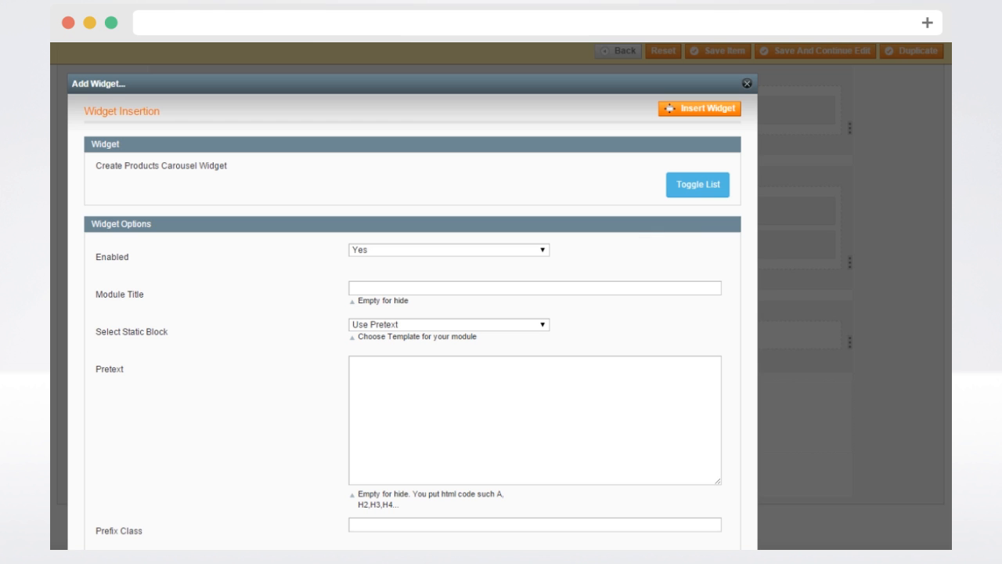
- Insert the product carousel with Pretext "PGEgaHJlZj0iYWNjZXNzb3JpZXMvbGVnZW5kLmh0bWwiPlNFRSBBTEw8L2E+" and the Legend category
scroll(413, 313, "down", 5)
left_click(624, 161)
type("PGEgaHJlZj0iYWNjZXNzb3JpZXMvbGVnZW5kLmh0bWwiPlNFRSBBTEw8L2E+")
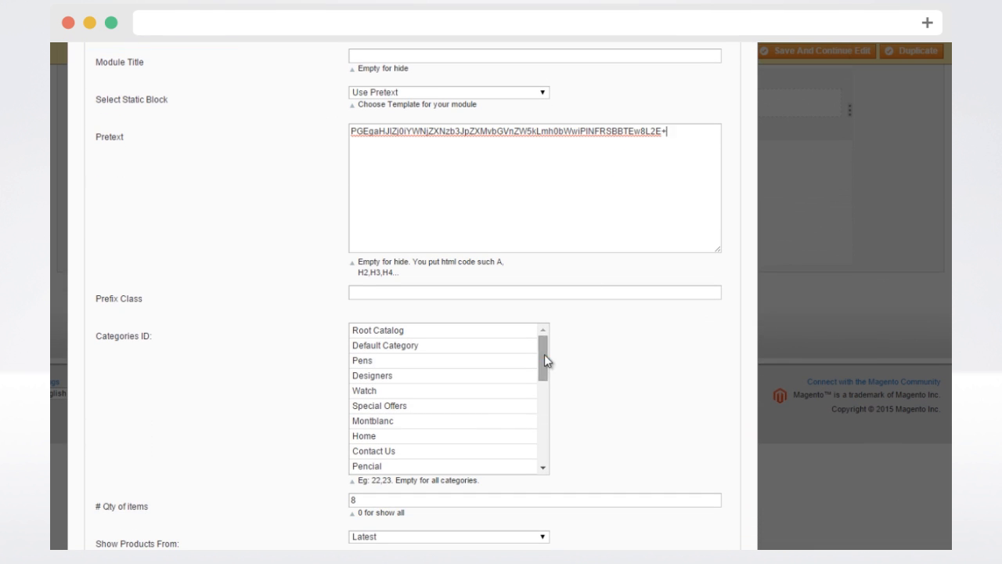
left_click_drag(551, 360, 552, 454)
left_click(471, 467)
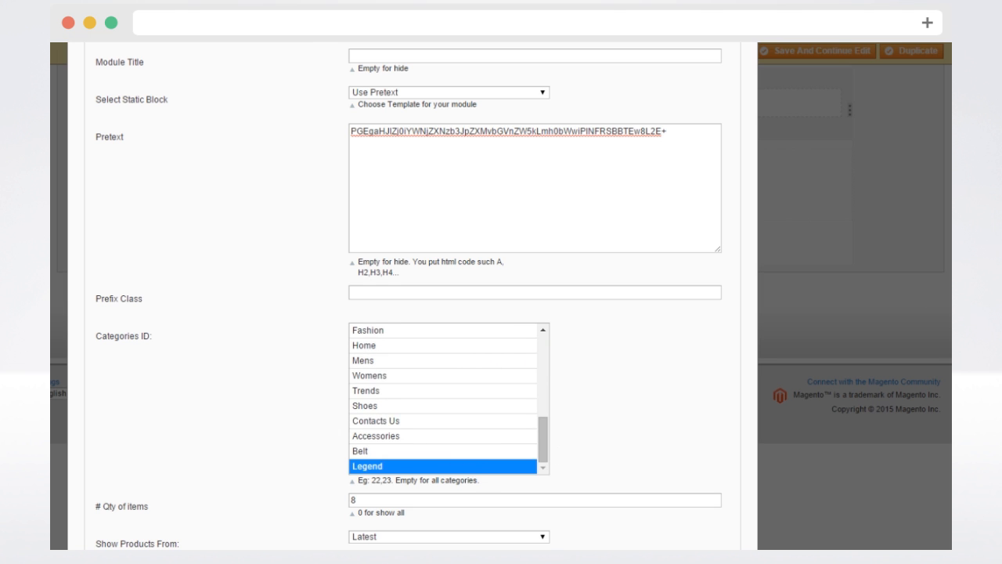
scroll(870, 208, "up", 5)
left_click(705, 172)
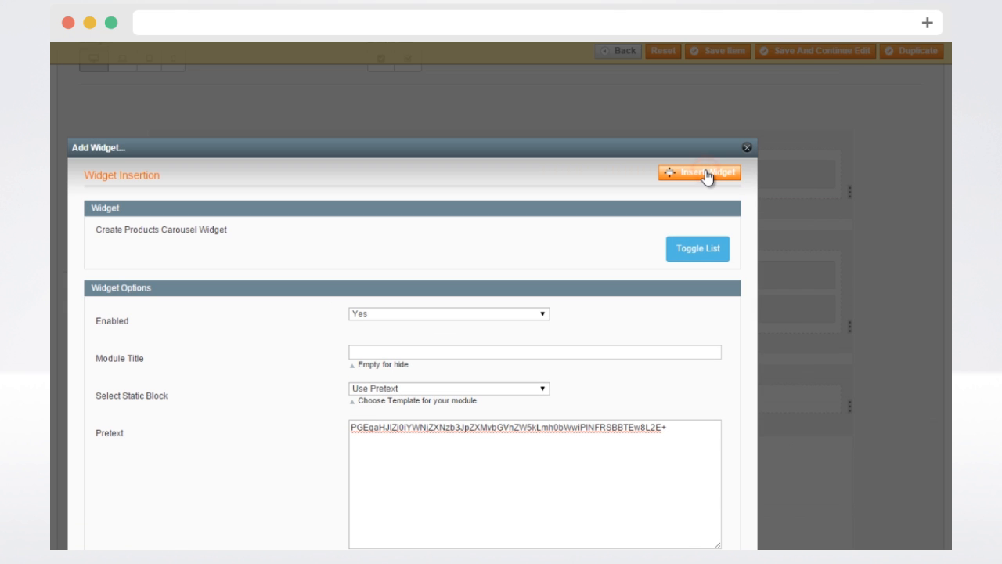
- Examine the background, padding and style settings of the second row's middle column and save them
left_click_drag(842, 82, 850, 101)
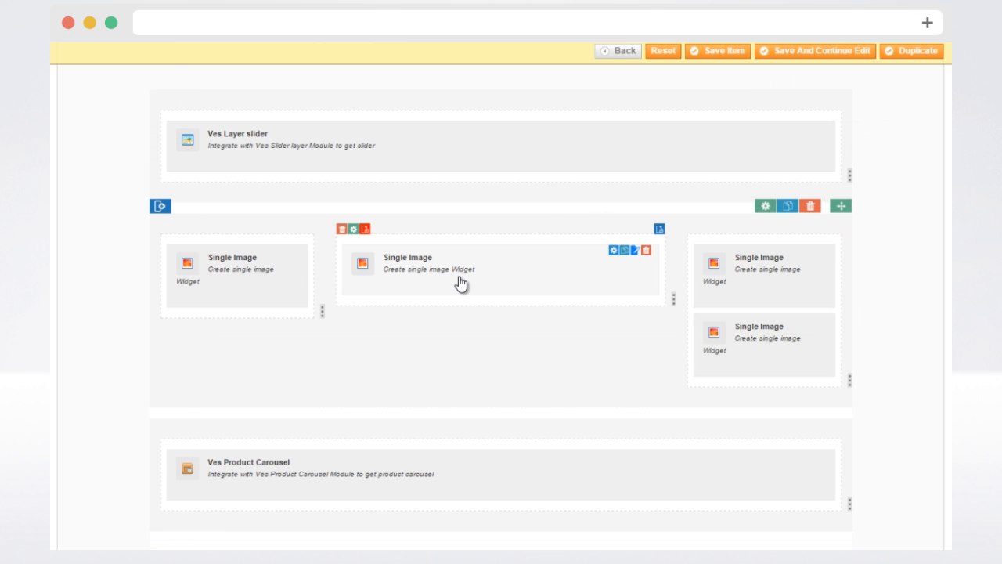
left_click(355, 230)
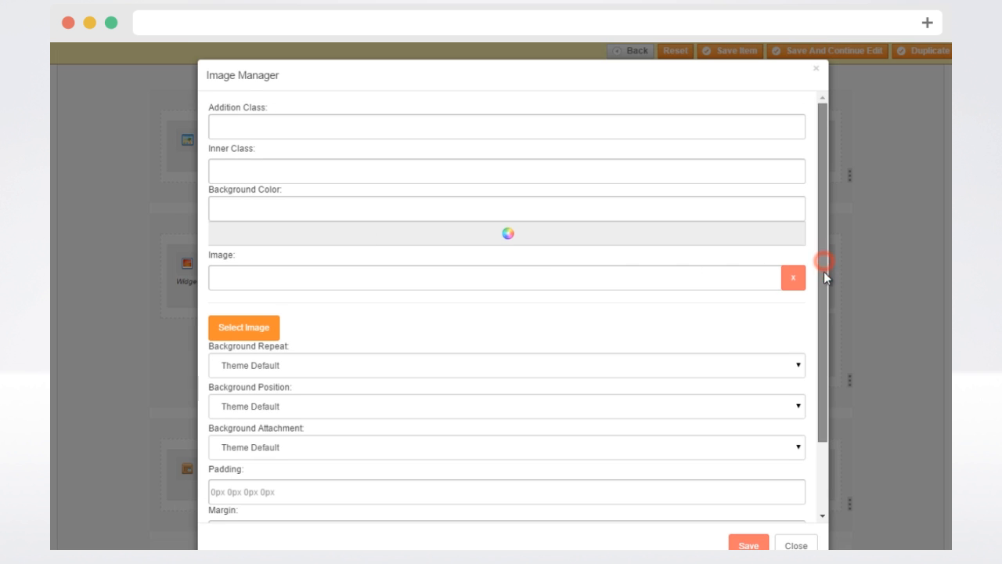
left_click_drag(824, 264, 826, 340)
left_click(473, 358)
left_click(473, 358)
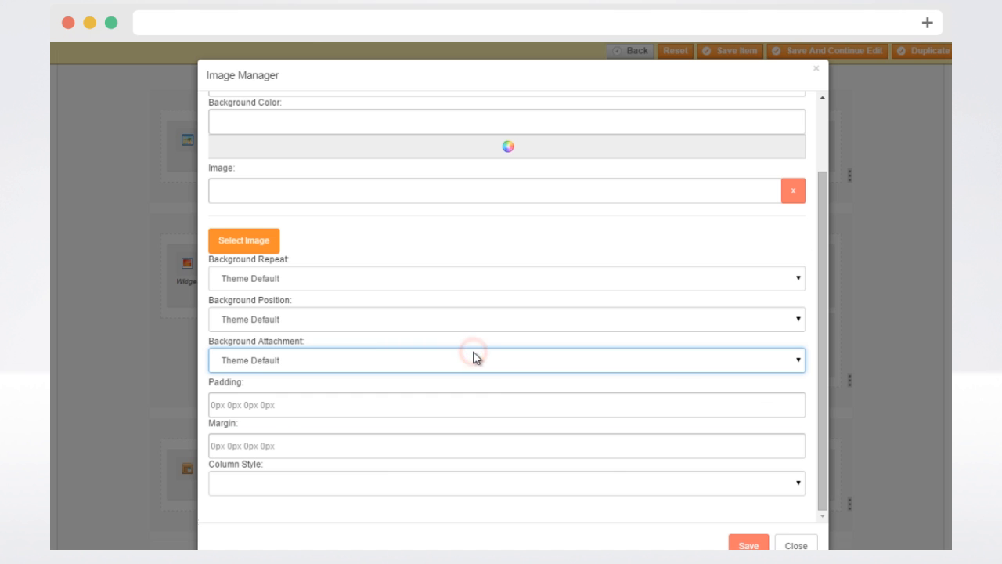
left_click(747, 540)
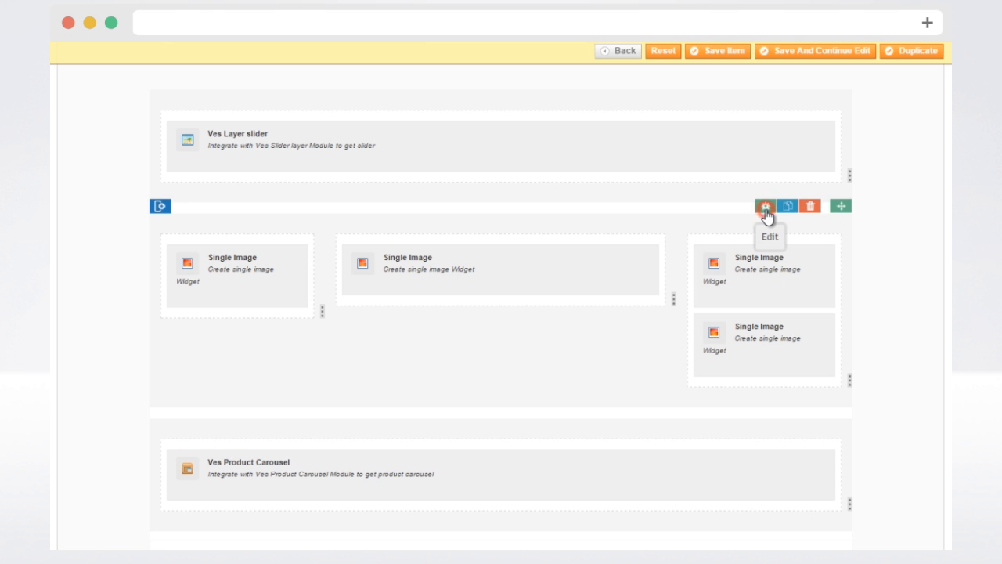
- Examine the second row's own design settings and save them
left_click(766, 207)
left_click_drag(819, 196, 816, 312)
left_click(748, 542)
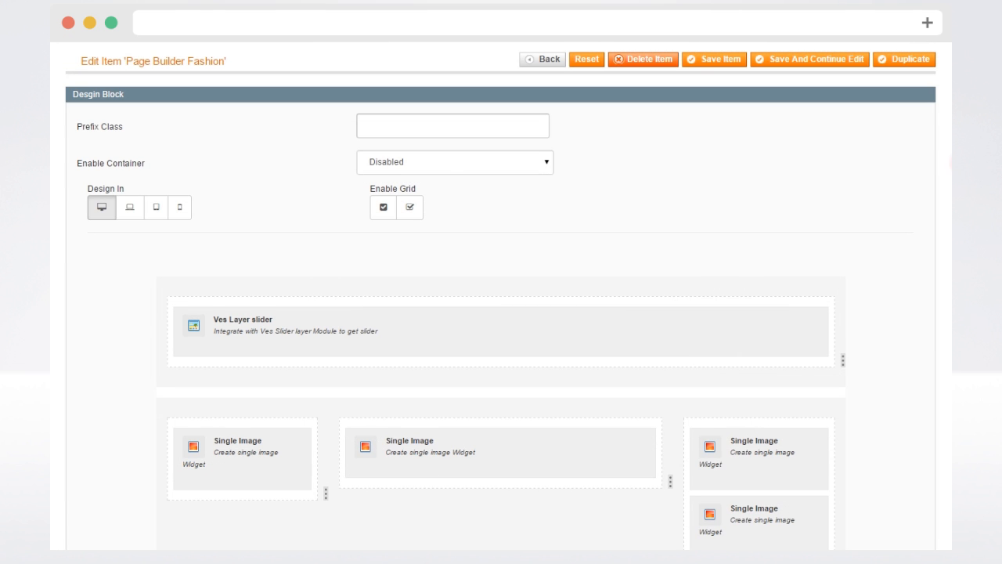
- In the tablet layout of Page Builder Fashion, widen the Ves Layer slider column to the full row width and save the item
scroll(944, 313, "down", 6)
scroll(943, 318, "down", 5)
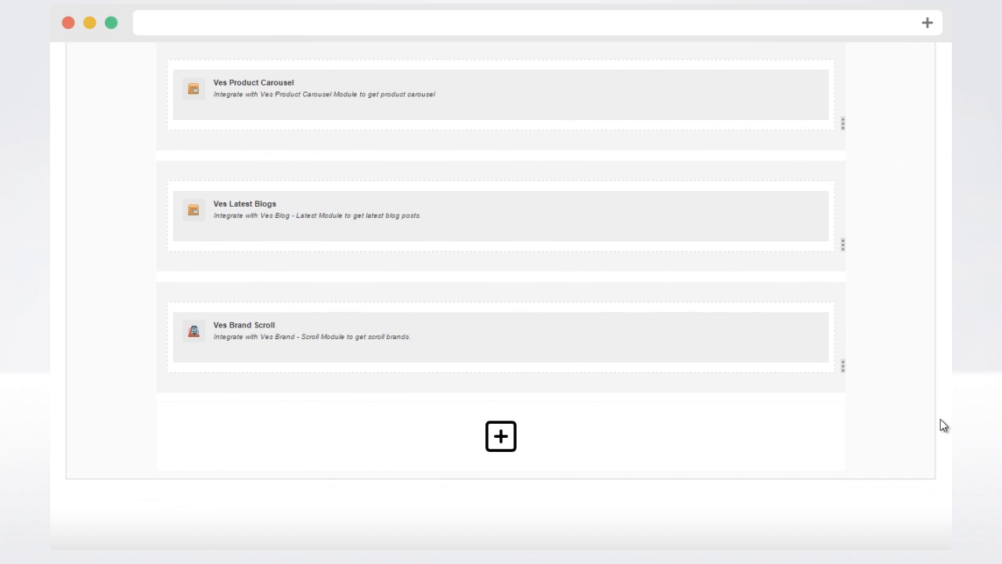
scroll(943, 424, "up", 6)
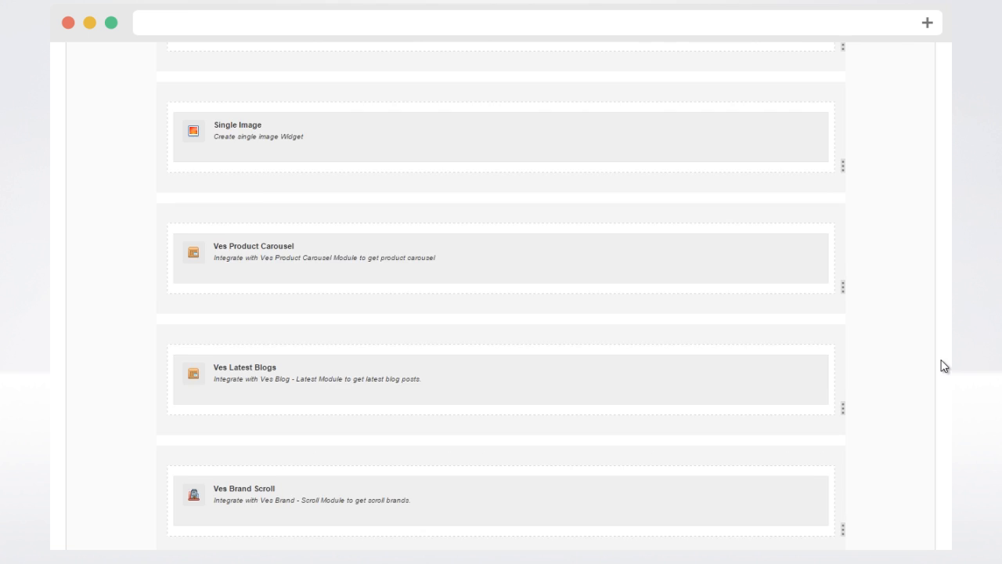
scroll(943, 206, "up", 3)
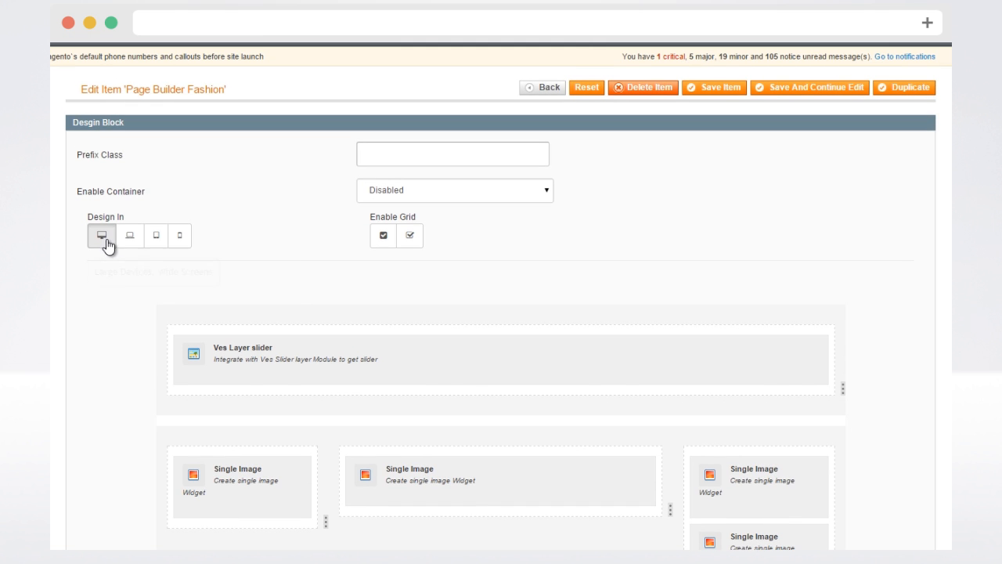
left_click(161, 245)
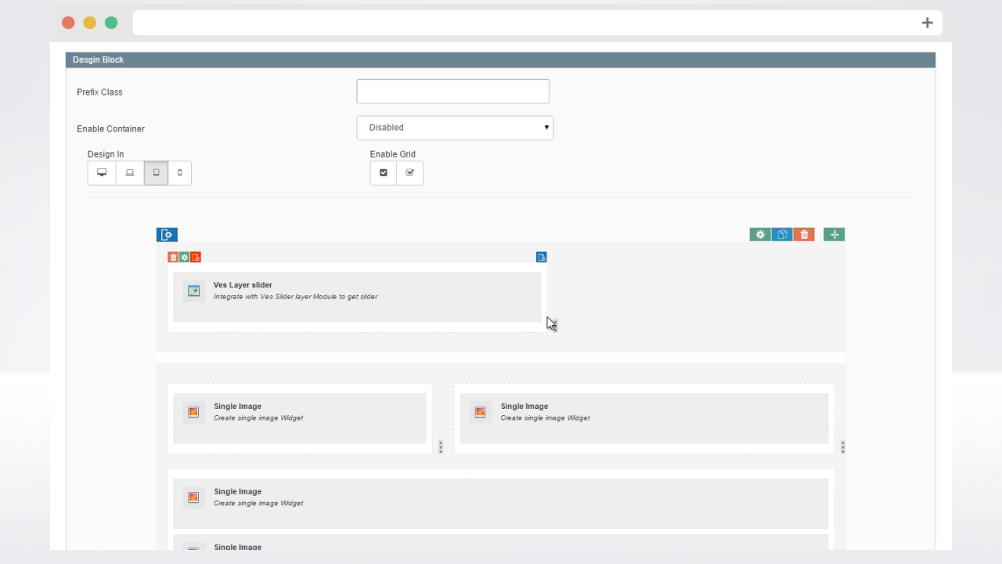
left_click_drag(556, 326, 866, 322)
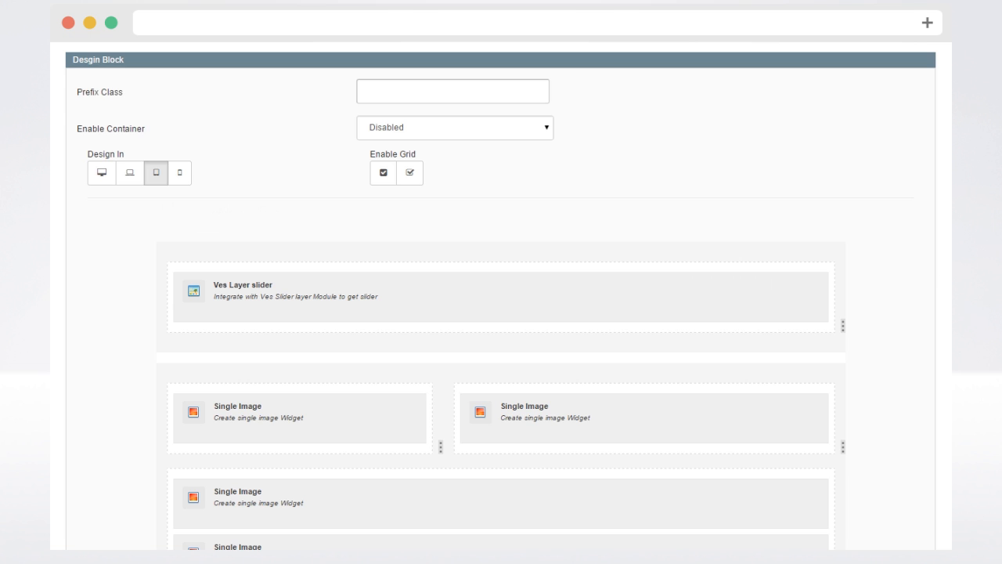
scroll(501, 313, "up", 3)
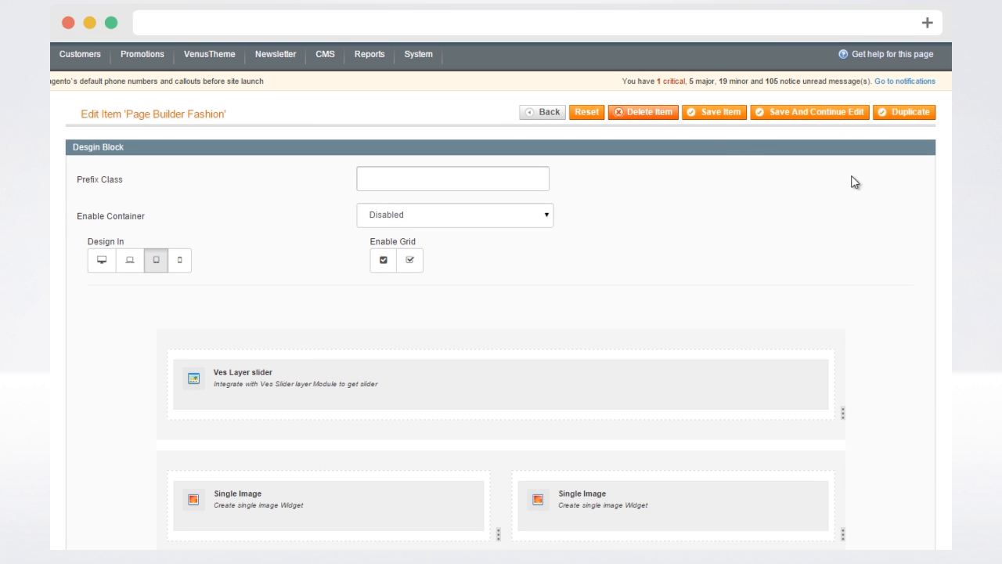
left_click(721, 120)
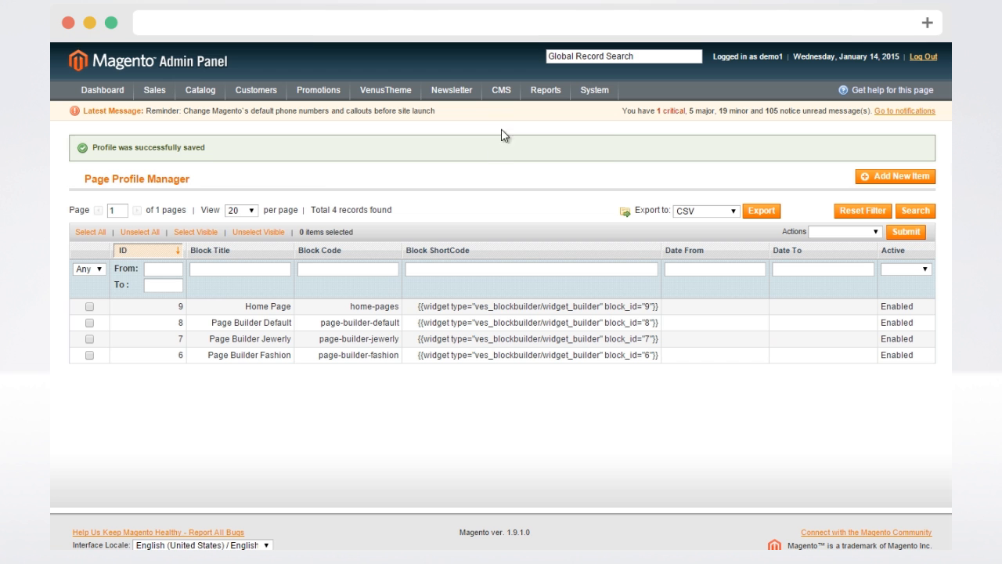
- Open the CMS page Home page and assign it to the Fashion store views English, German and French
mouse_move(500, 95)
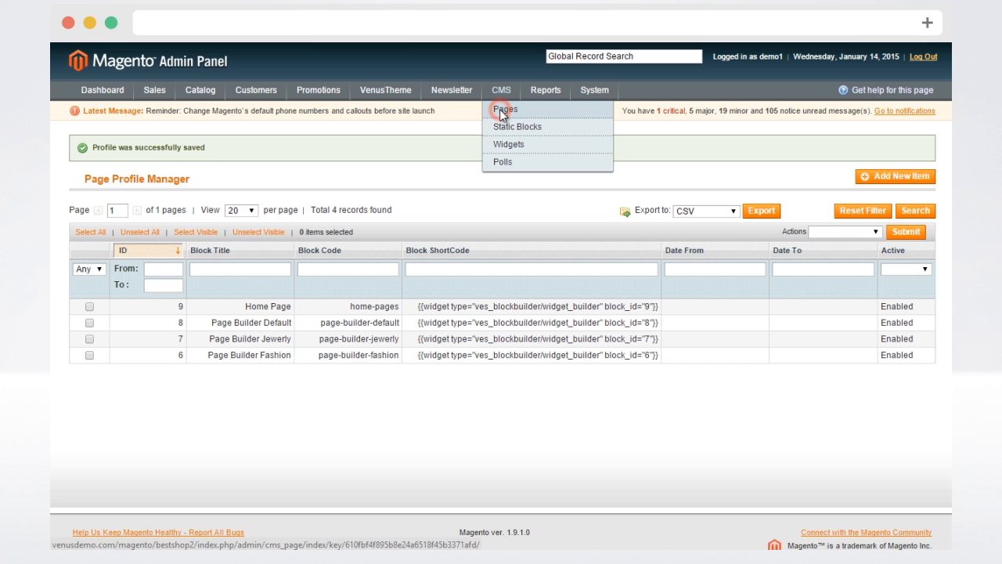
left_click(501, 111)
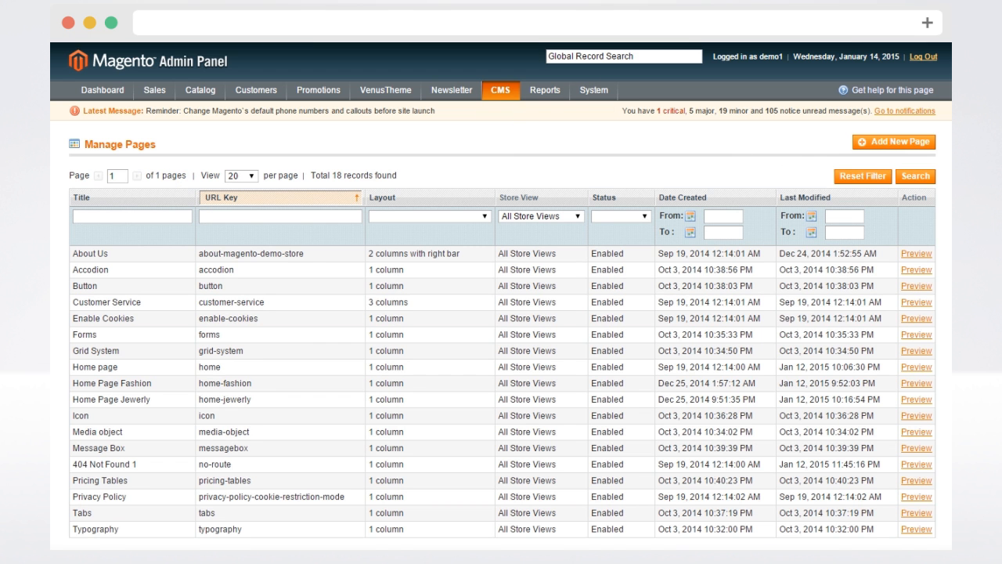
scroll(949, 216, "down", 1)
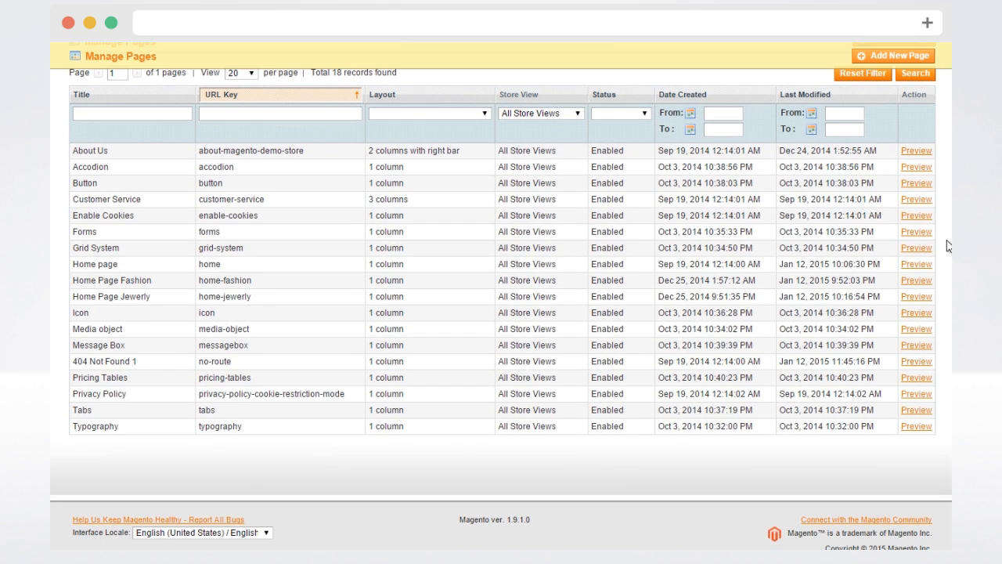
left_click(97, 264)
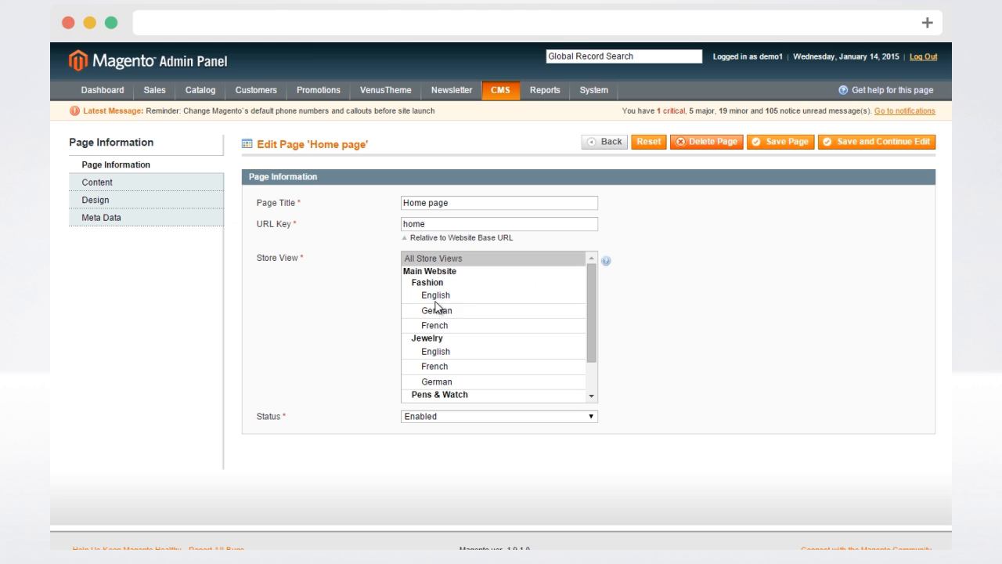
left_click(436, 297)
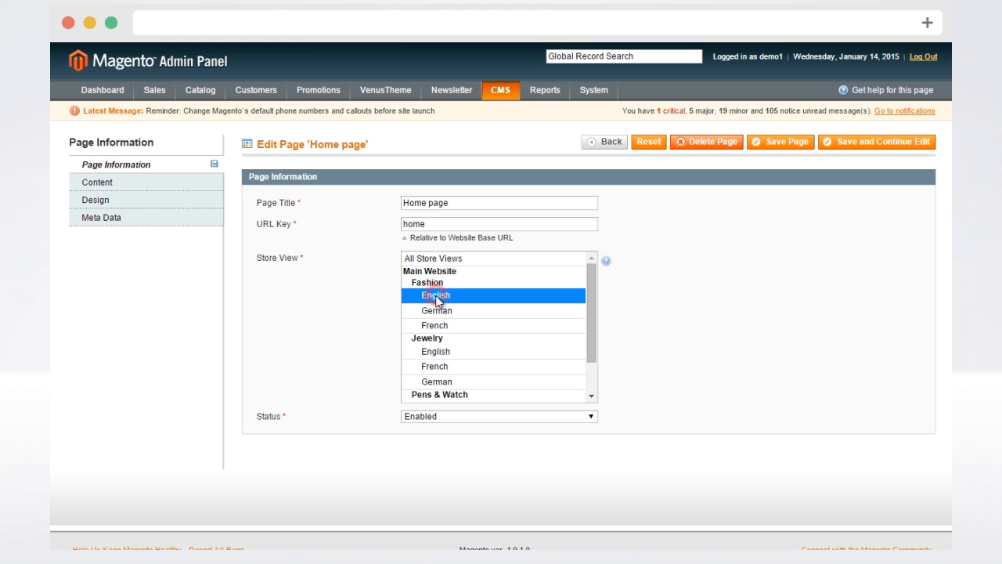
left_click(433, 326, "shift")
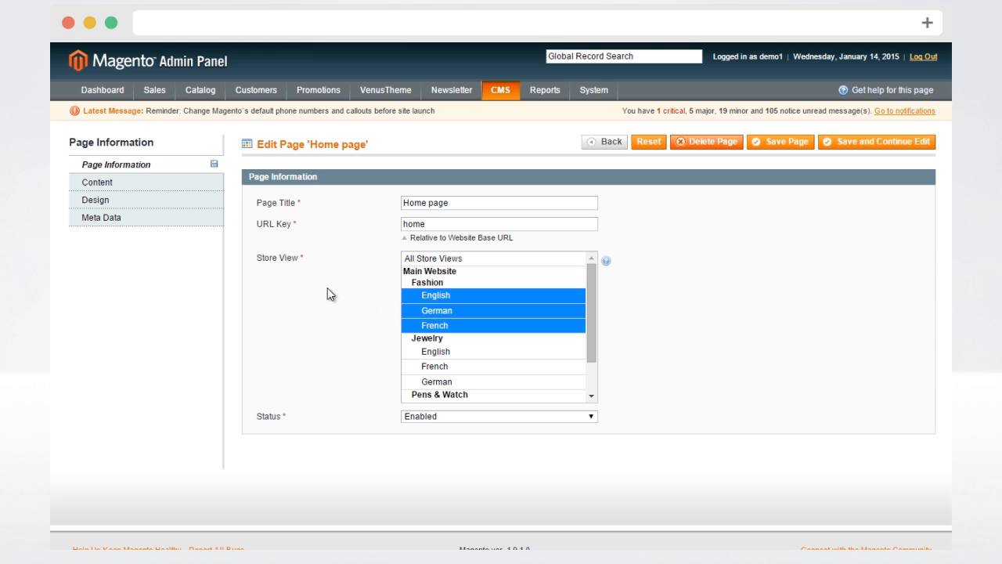
- Delete the existing Magento widget from the Home page's content
left_click(138, 189)
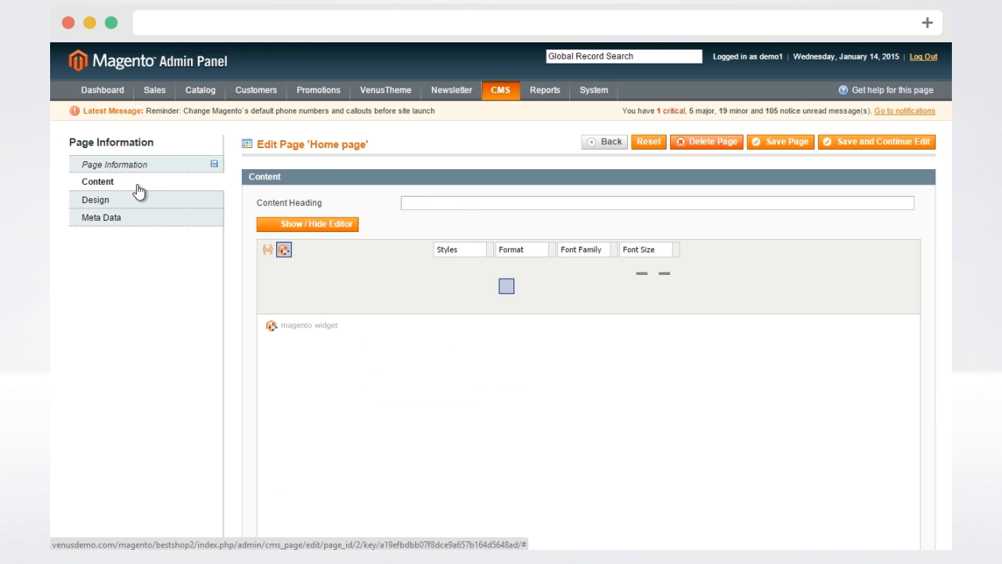
left_click(290, 324)
key("Delete")
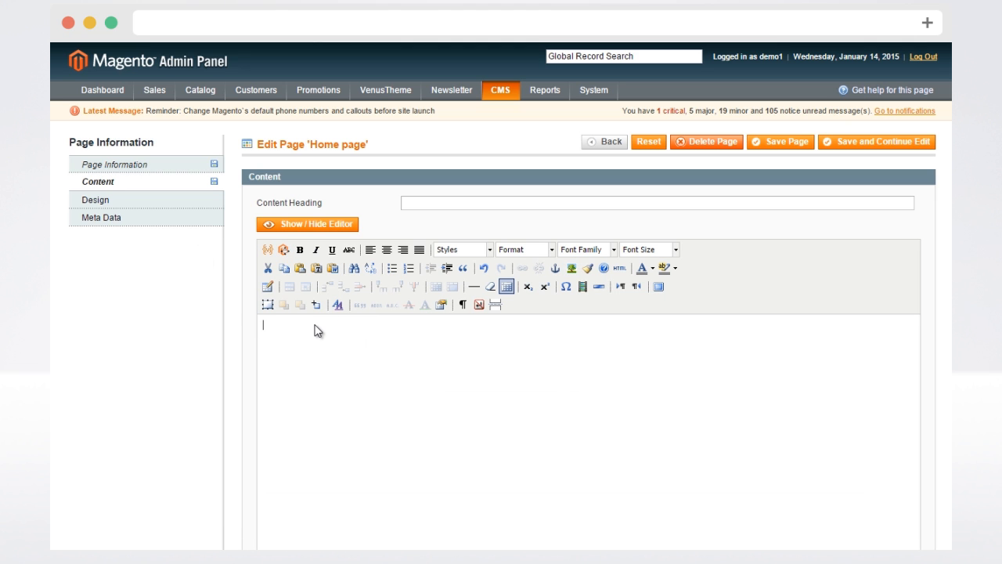
- Insert a Ves Block Builder : Generate Page Builder Profile widget with page profile Home Page into the content and save the page
left_click(282, 249)
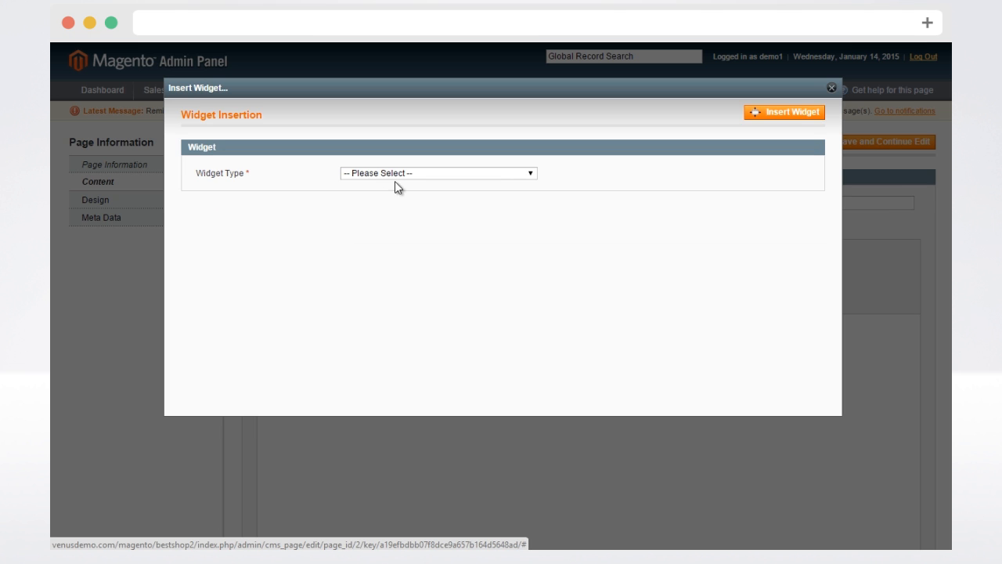
left_click(401, 174)
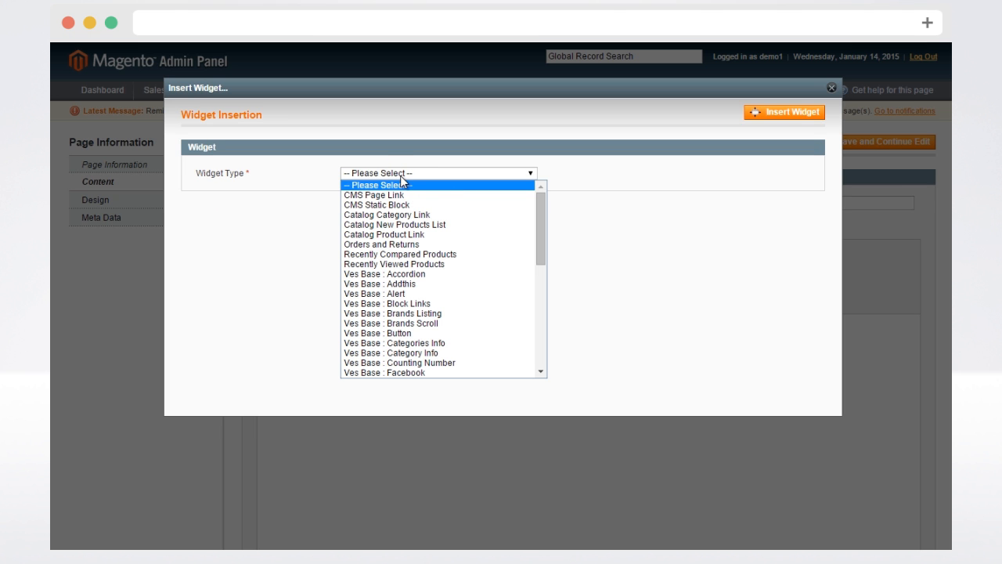
left_click_drag(538, 231, 537, 352)
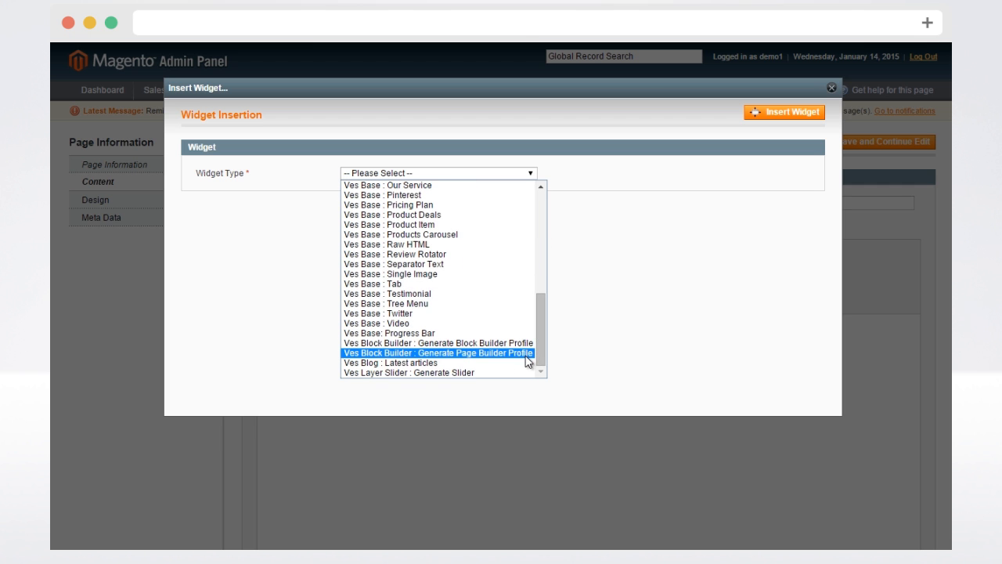
left_click(526, 354)
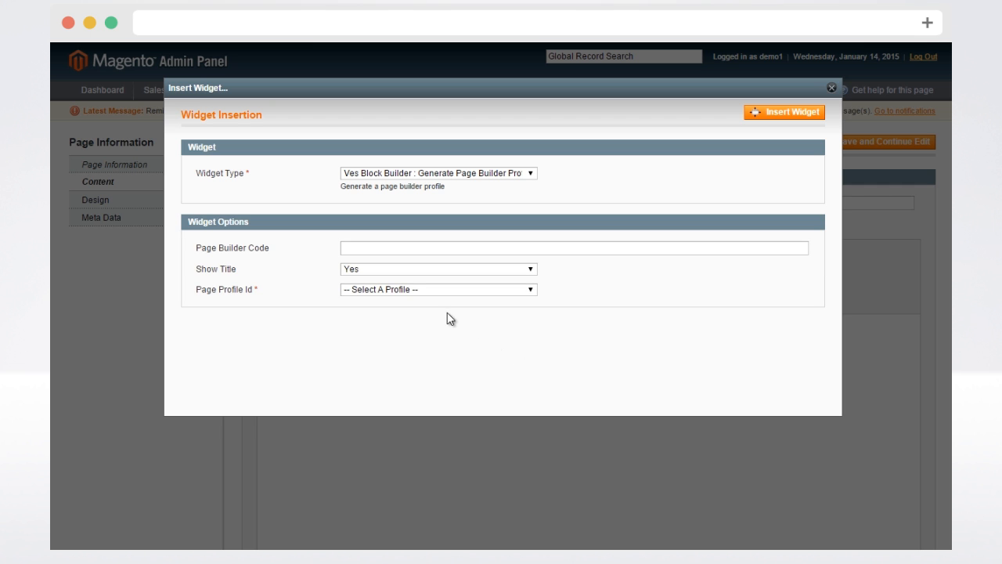
left_click(498, 291)
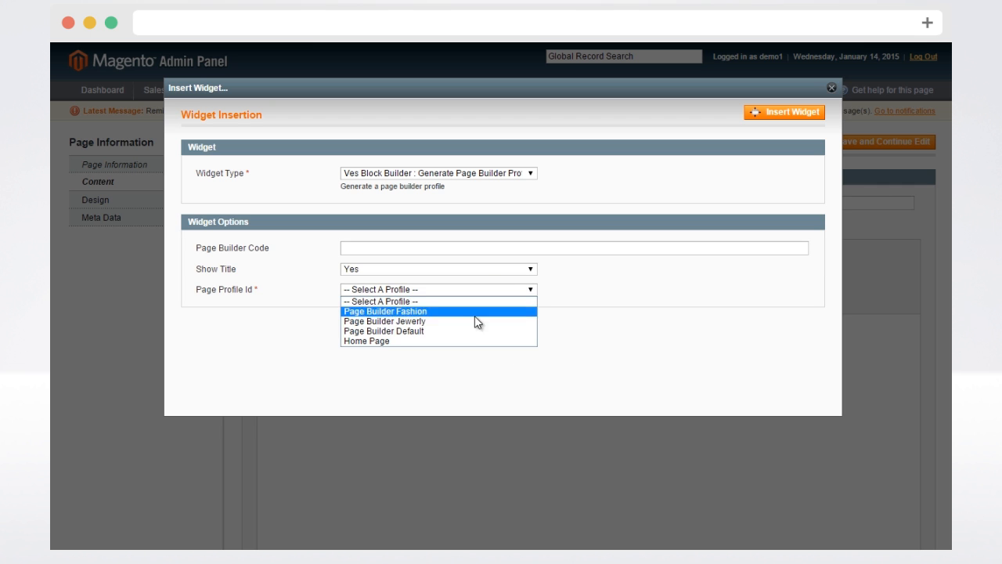
left_click(456, 343)
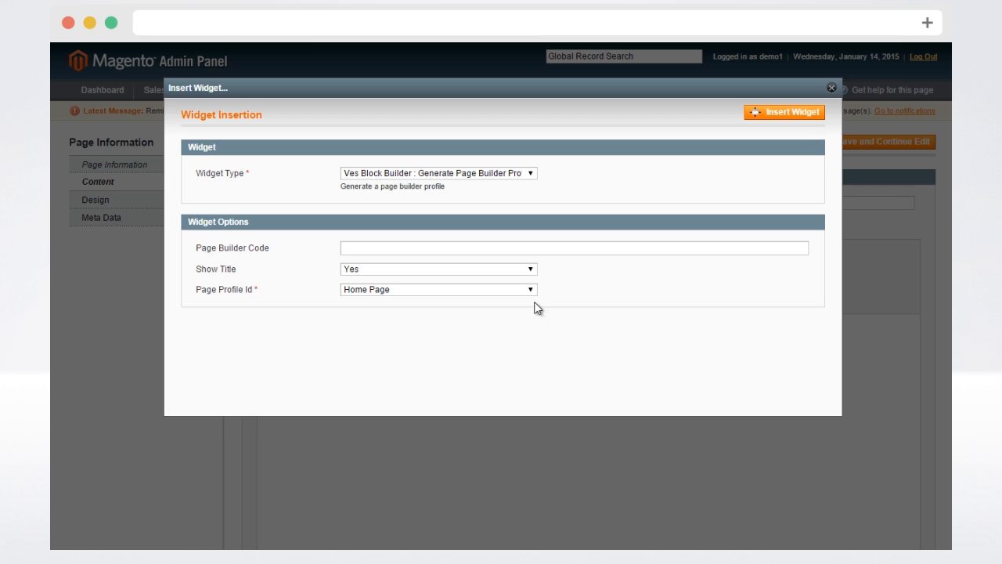
left_click(793, 115)
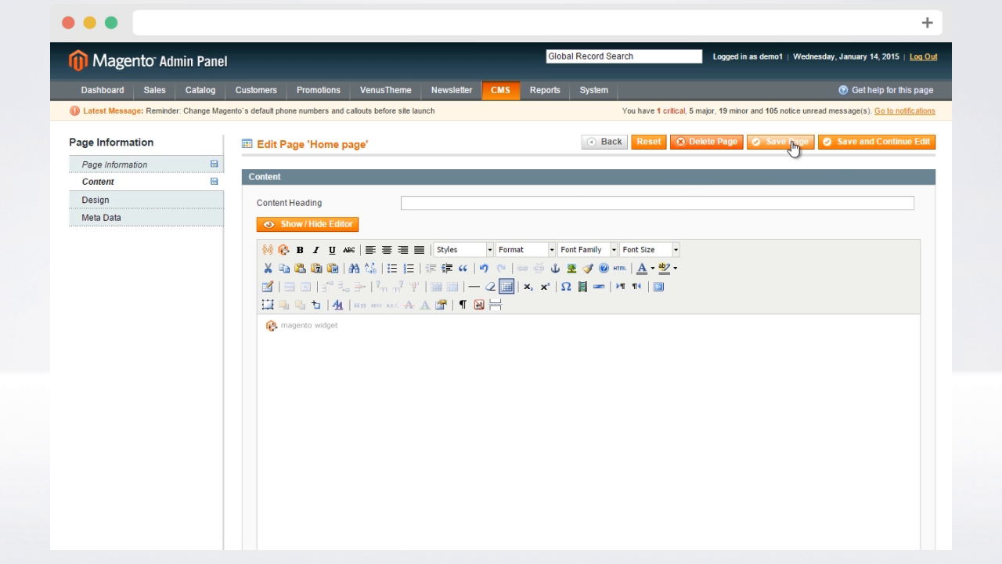
left_click(793, 147)
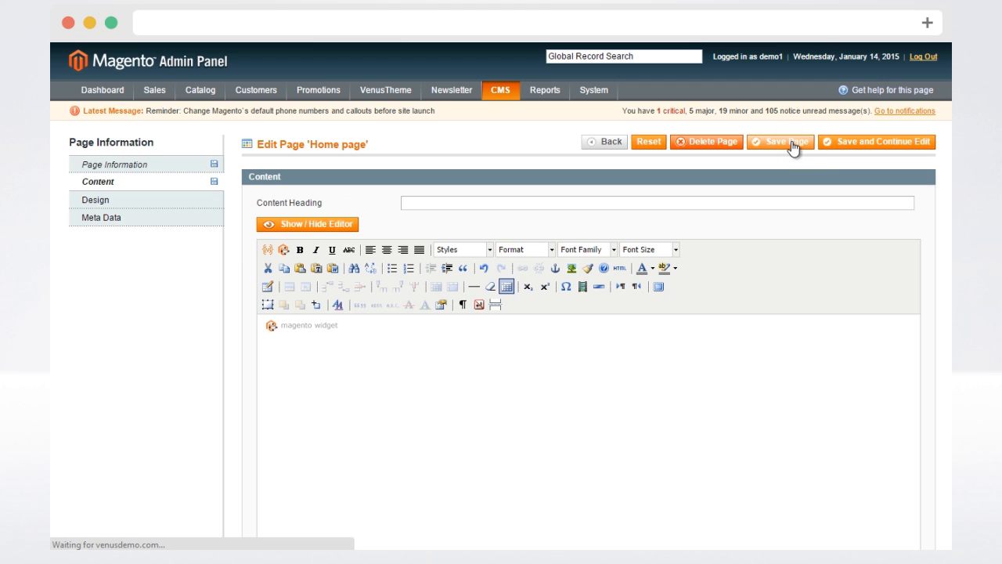